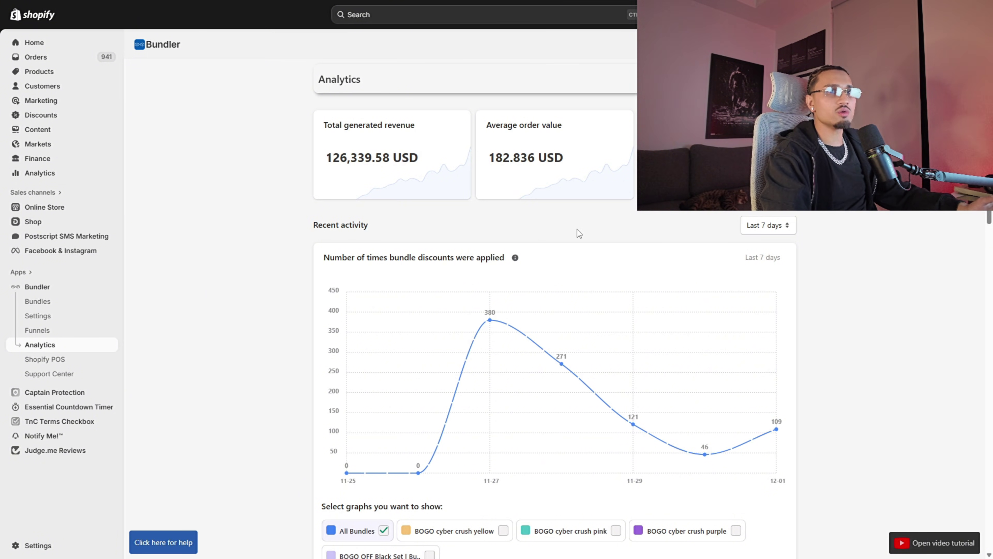
Show the Recent activity bundle analytics for the last 3 months
left_click(776, 224)
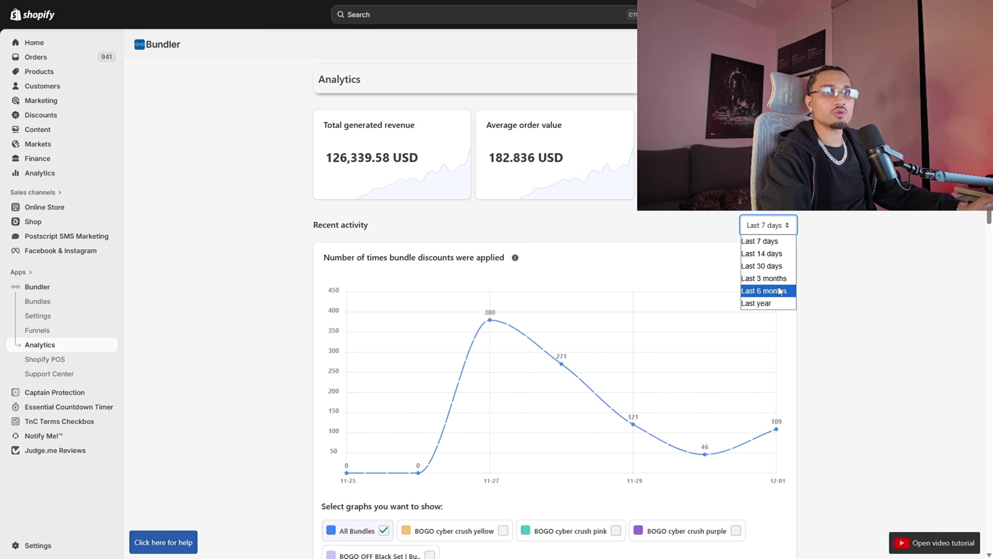
left_click(770, 283)
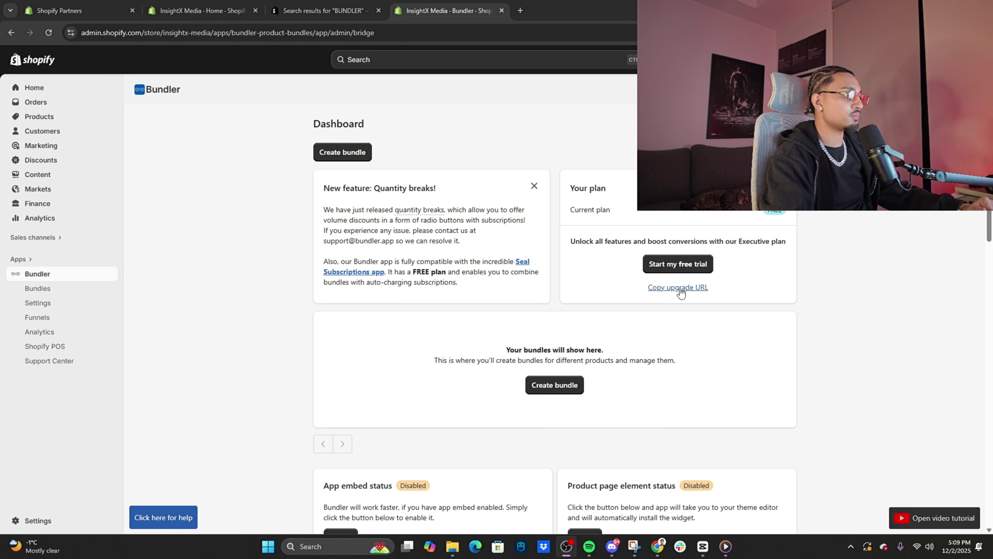
Scroll up and down through the empty Bundler dashboard to review it
scroll(668, 319, "down", 5)
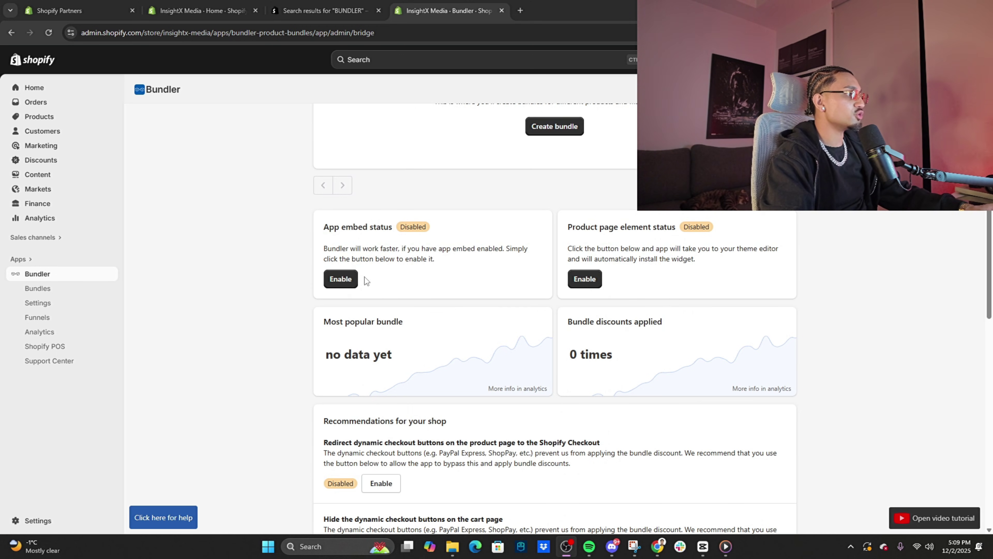
scroll(644, 288, "down", 4)
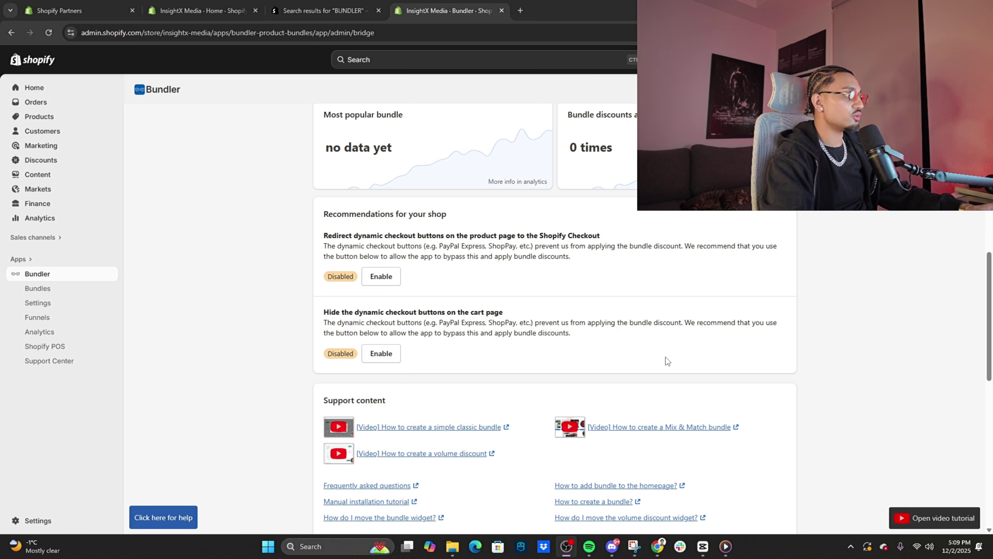
scroll(645, 372, "up", 3)
scroll(440, 421, "up", 5)
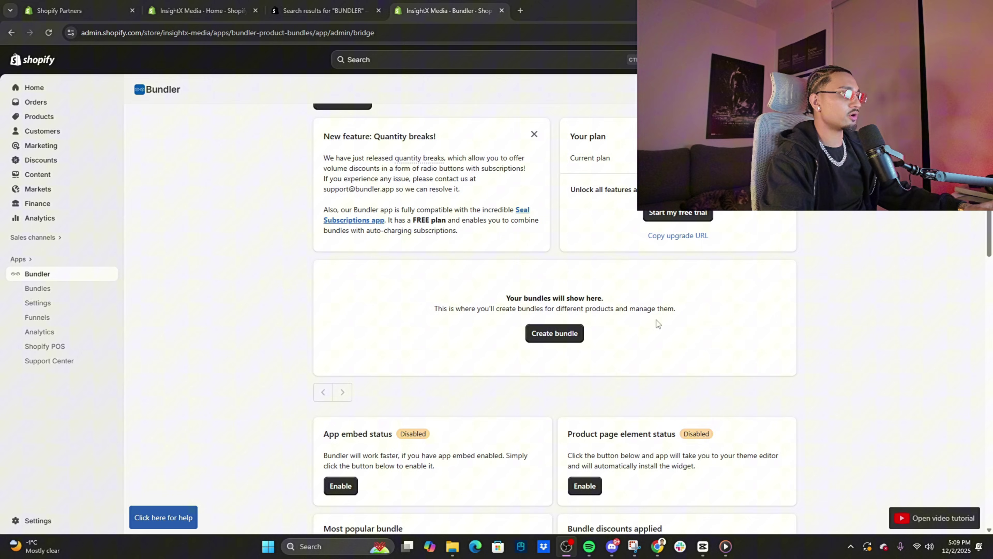
scroll(473, 381, "down", 3)
scroll(579, 368, "down", 4)
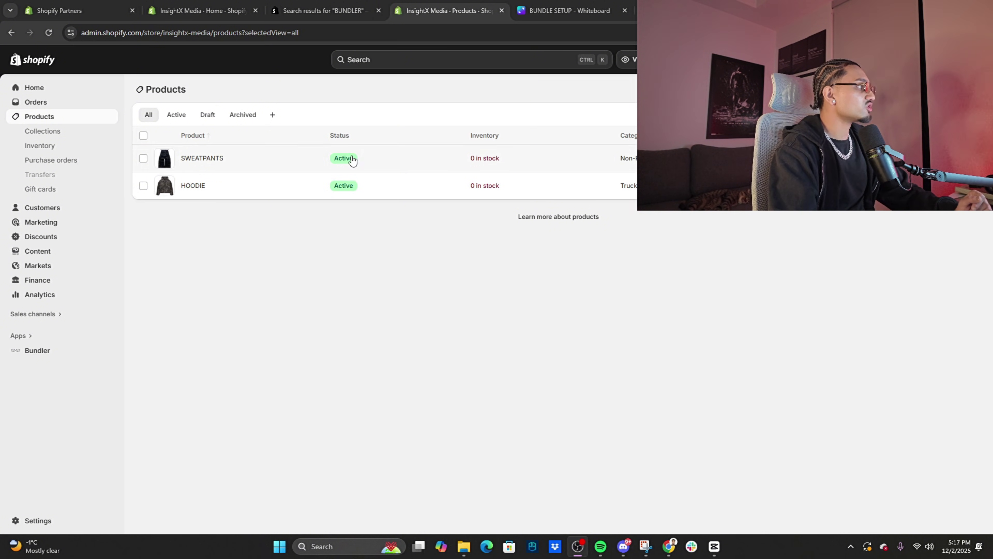
Review the BUNDLE SETUP whiteboard, highlighting the PROFIT 60 figure in the BOGO FREE box
left_click(569, 12)
scroll(607, 300, "up", 5)
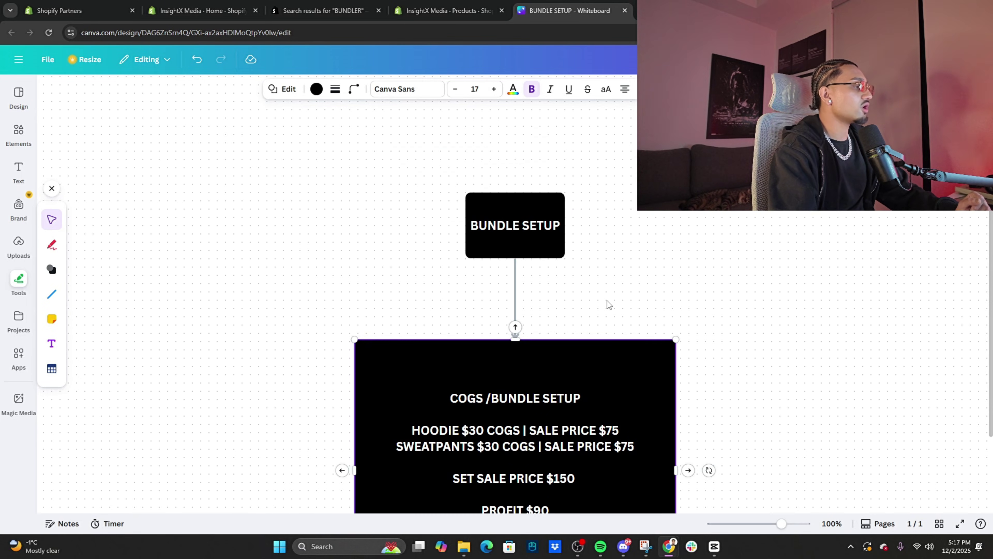
scroll(605, 300, "down", 3)
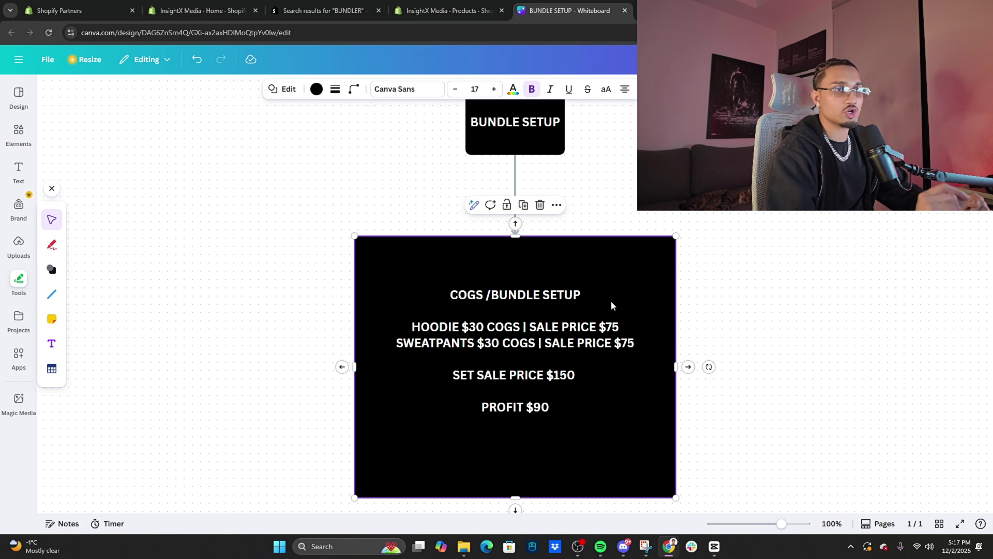
scroll(613, 303, "down", 4)
scroll(489, 271, "up", 1)
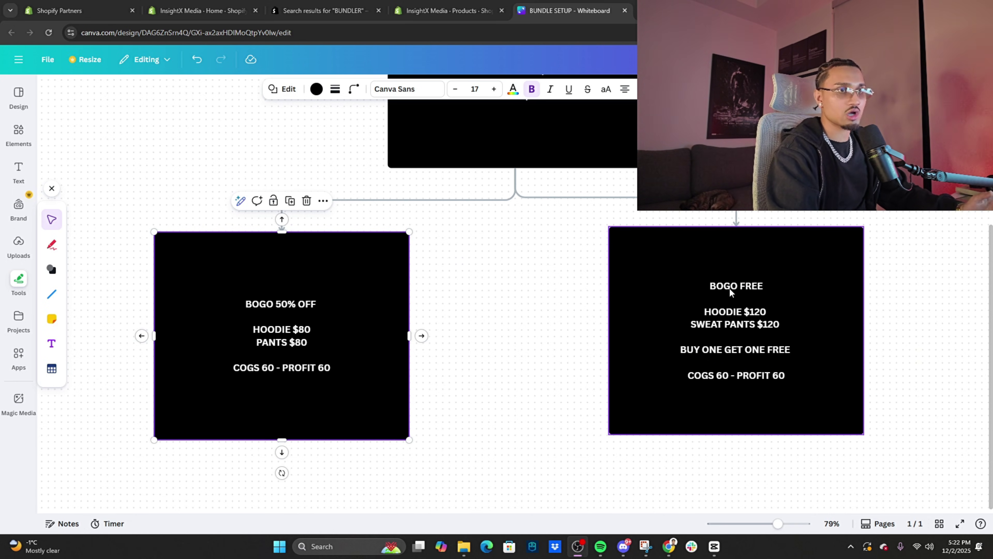
scroll(745, 290, "down", 1)
left_click(742, 265)
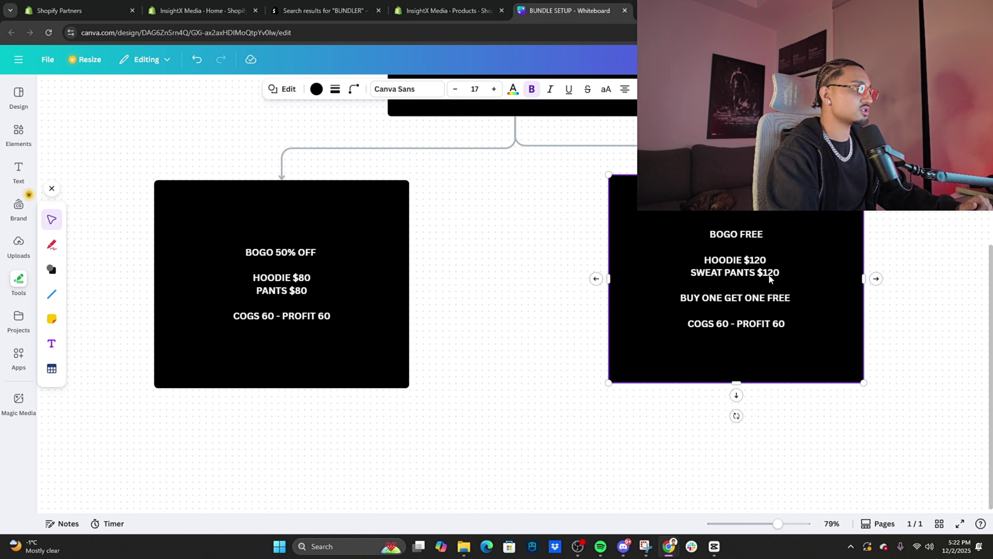
scroll(769, 270, "down", 2)
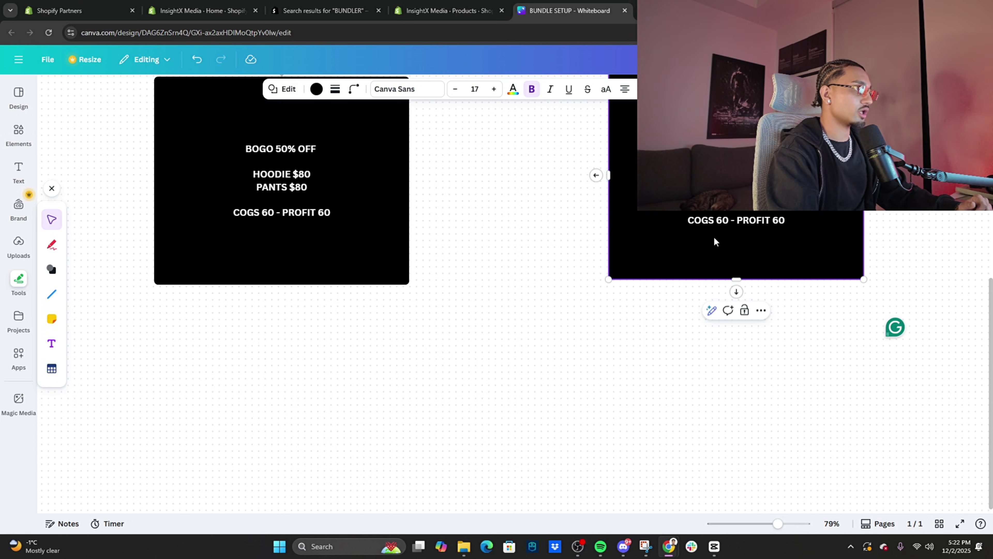
scroll(714, 241, "up", 1)
left_click_drag(688, 272, 807, 274)
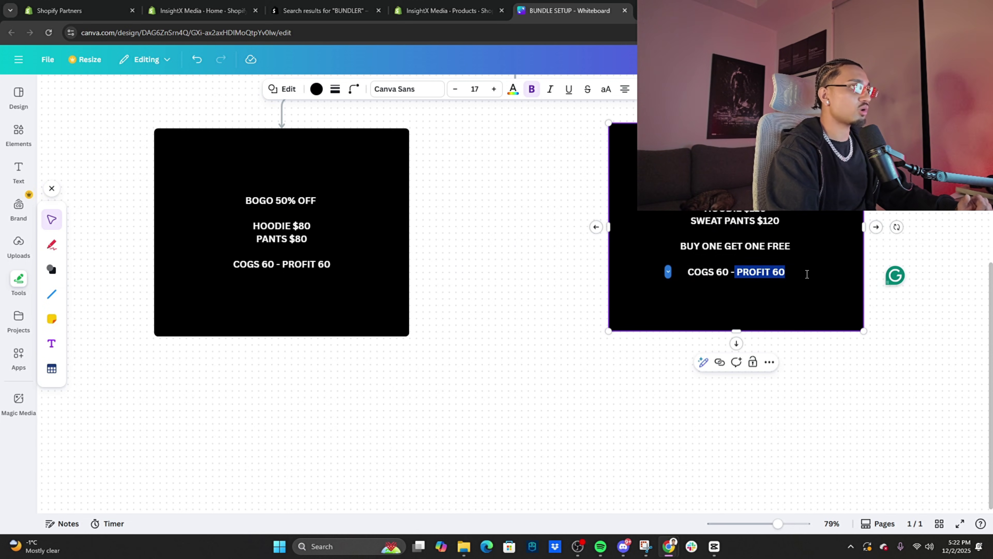
scroll(148, 313, "up", 2)
Move the BOGO 50% OFF box slightly right and check its PANTS $80 line
left_click(277, 313)
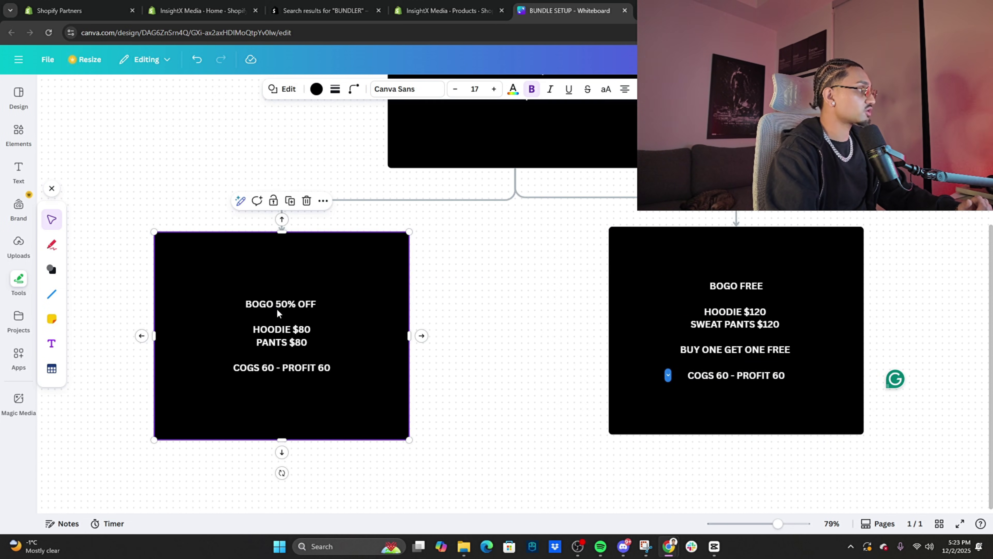
left_click_drag(278, 313, 322, 313)
left_click(344, 324)
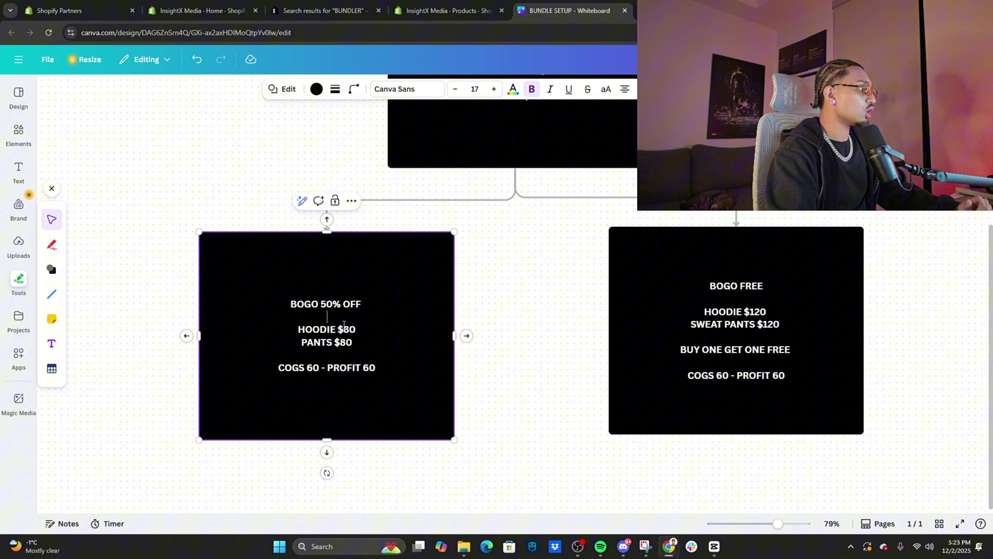
left_click_drag(353, 342, 275, 341)
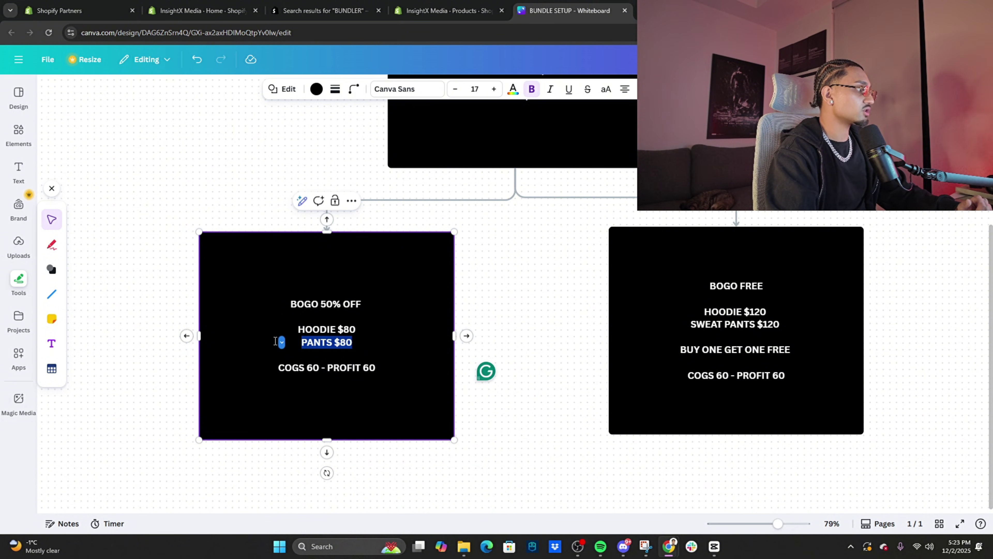
left_click(339, 343)
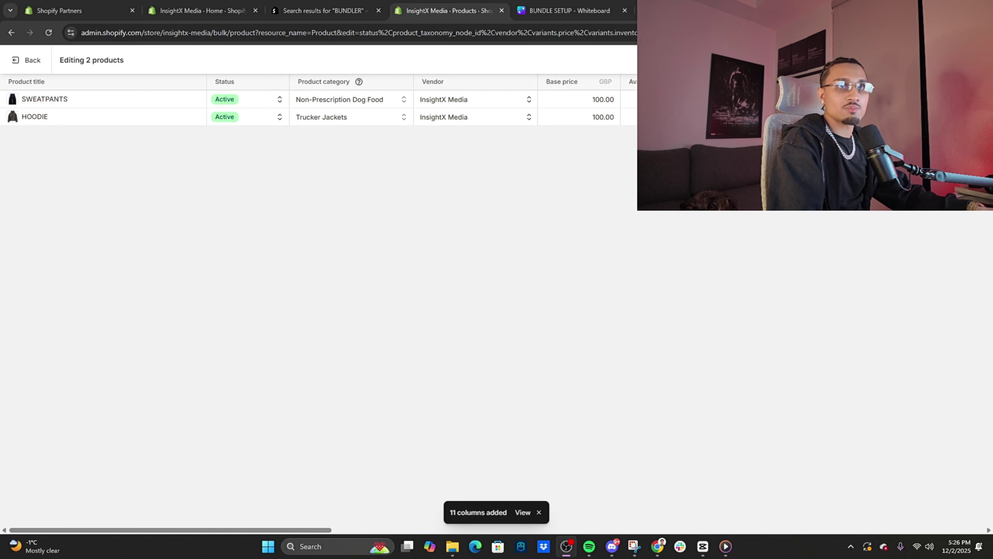
Bulk-set SWEATPANTS and HOODIE base prices to 120.00, save, and go into Bundler
left_click_drag(580, 96, 594, 136)
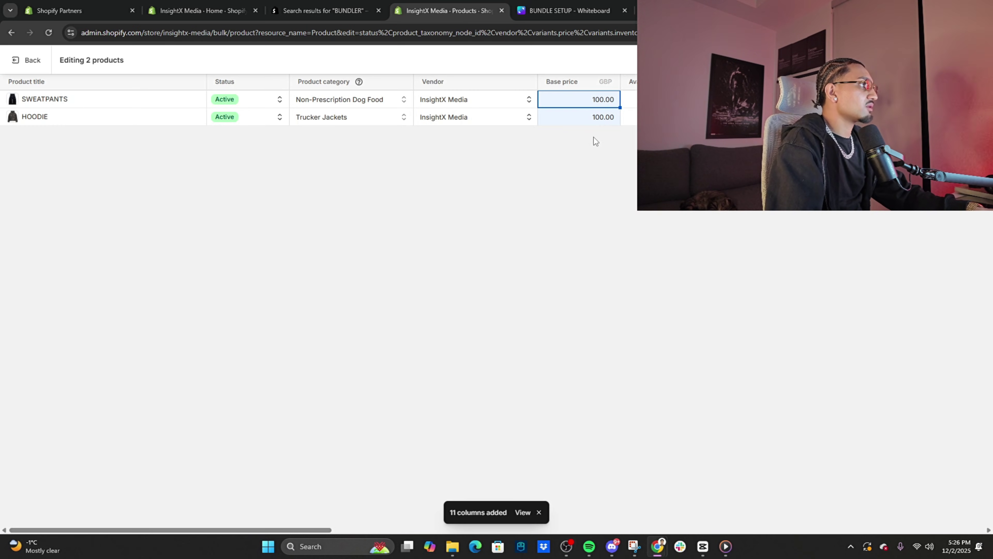
type("120.0")
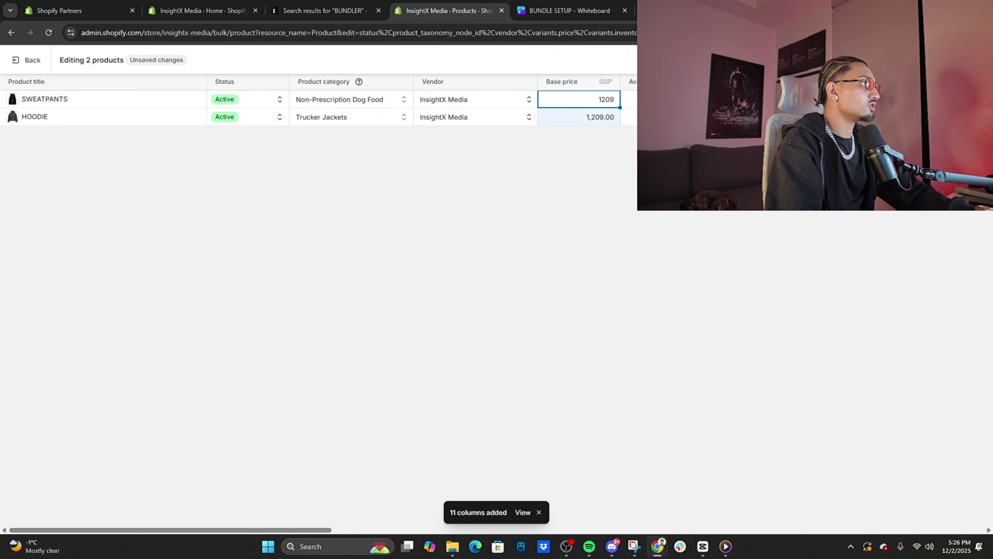
key("BackSpace")
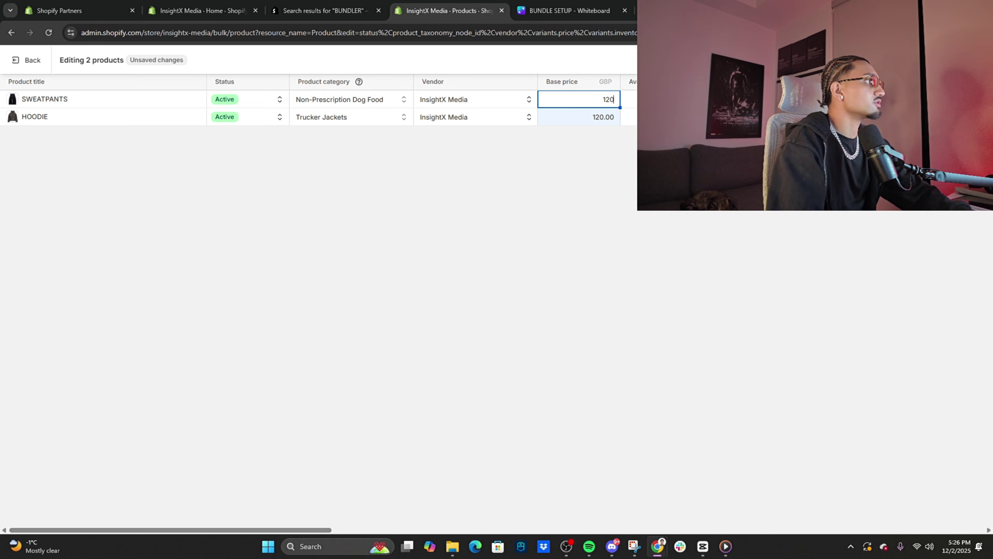
key("ctrl+s")
left_click(13, 62)
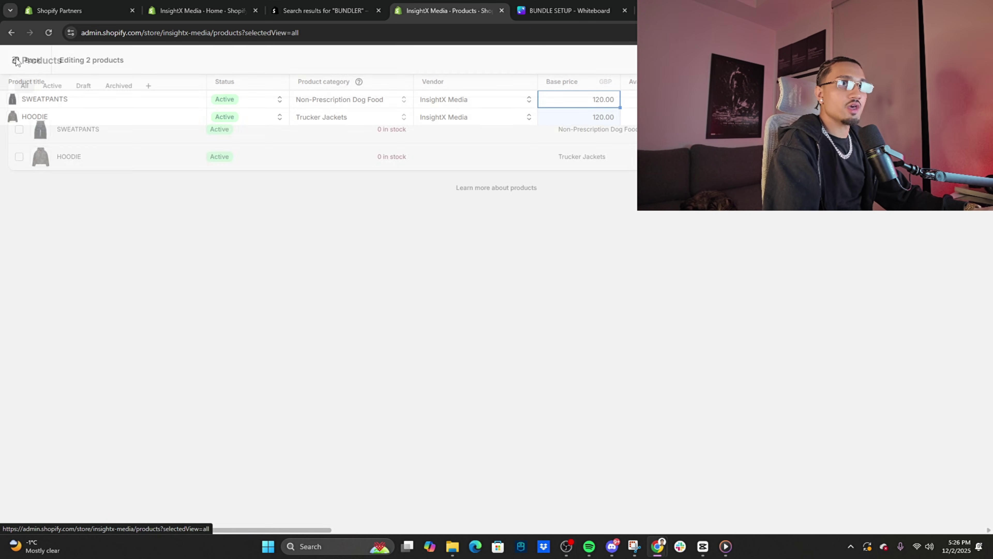
left_click(33, 350)
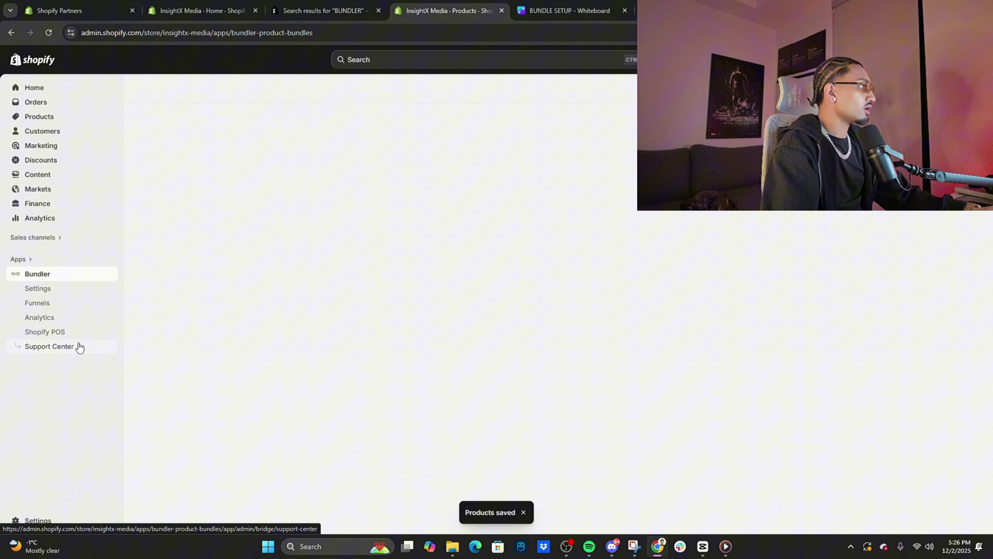
Create a new classic bundle named 'BOGO FREE'
scroll(539, 355, "down", 3)
left_click(552, 283)
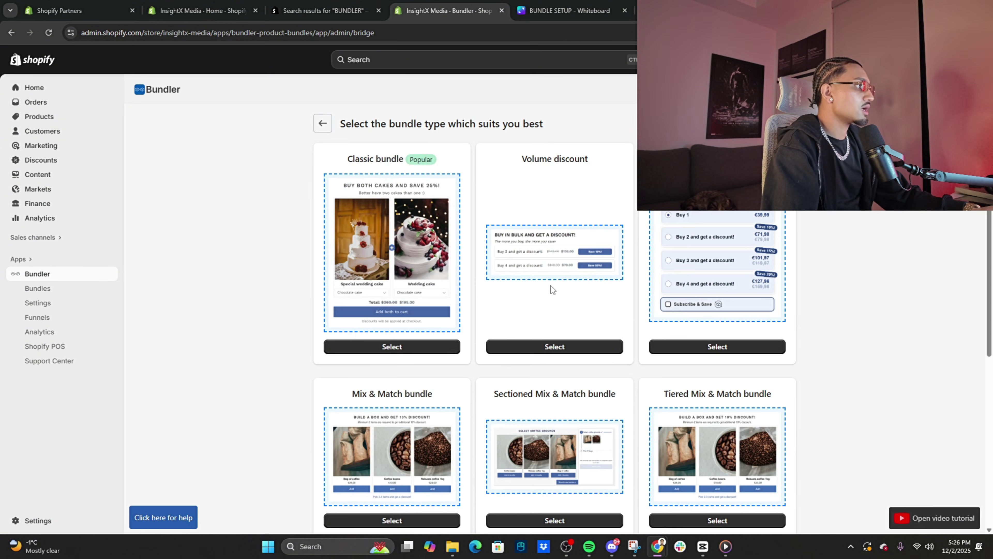
left_click_drag(339, 164, 372, 184)
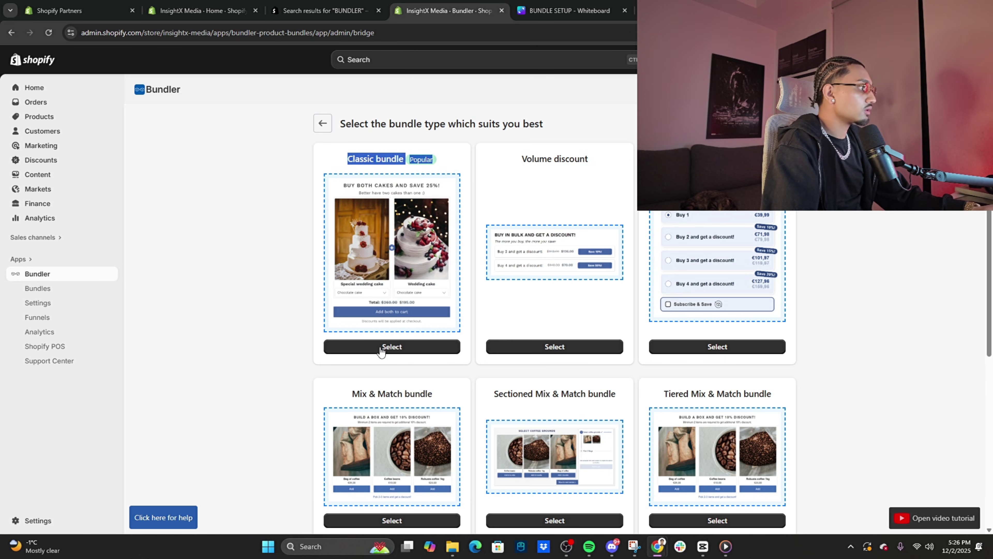
left_click(391, 347)
scroll(408, 251, "down", 1)
left_click(399, 226)
key("ctrl+a")
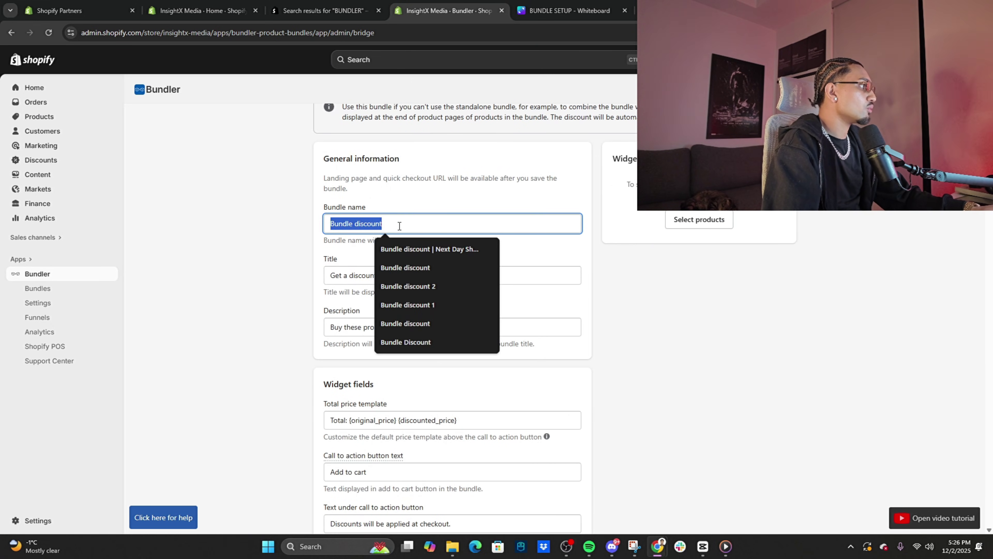
type("BOGO")
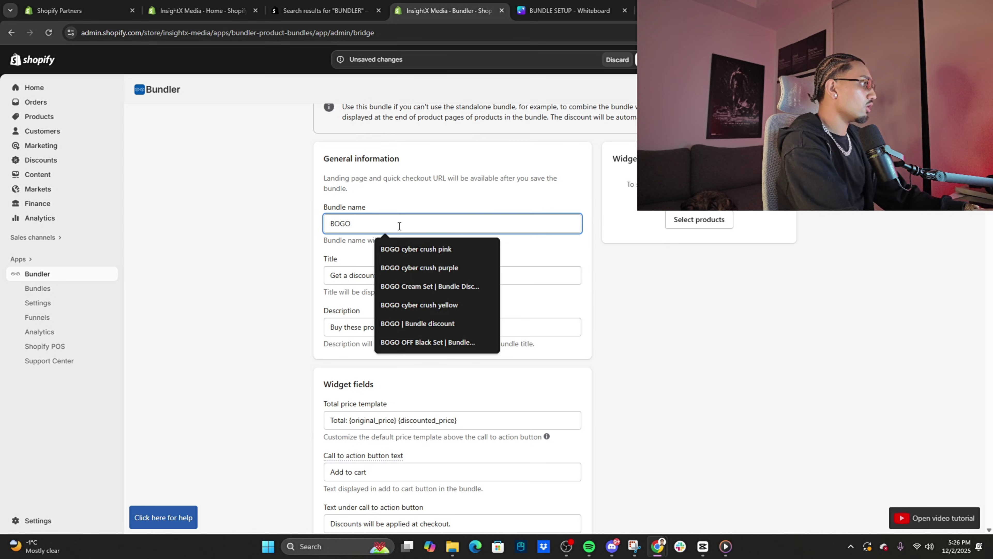
type(" FREE")
Title the bundle 'Buy The Hoodie & Get Pants FREE !' using the saved headline
left_click(382, 277)
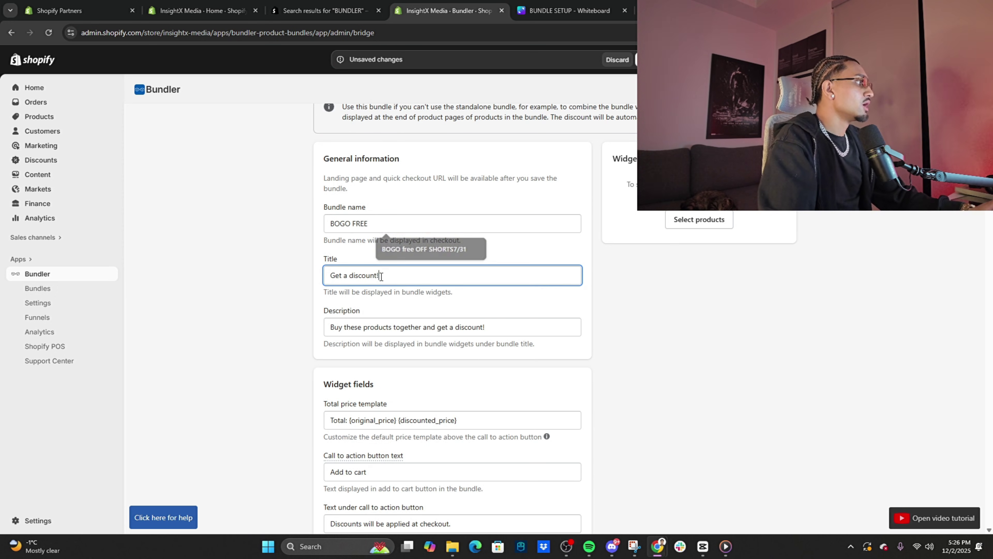
key("ctrl+a")
type("Buy")
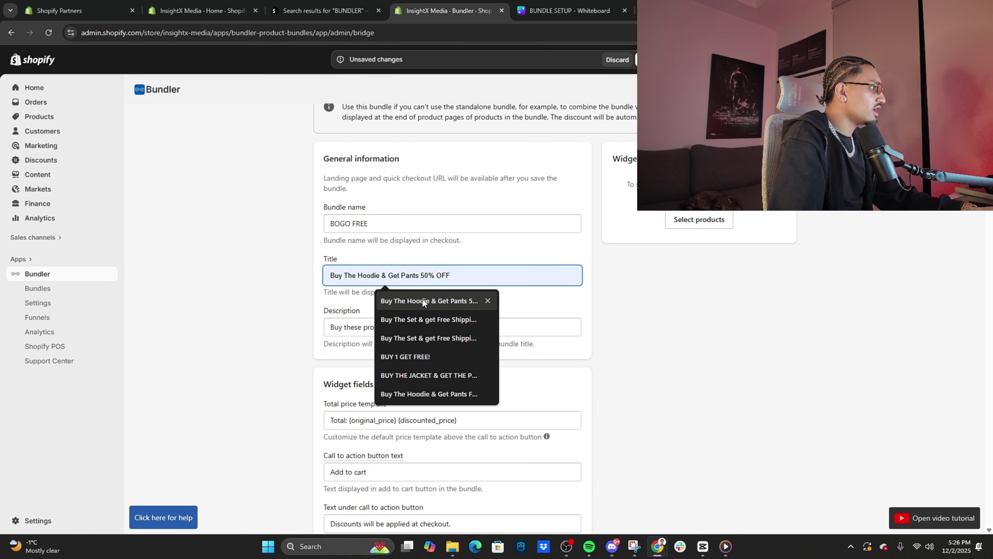
left_click(441, 303)
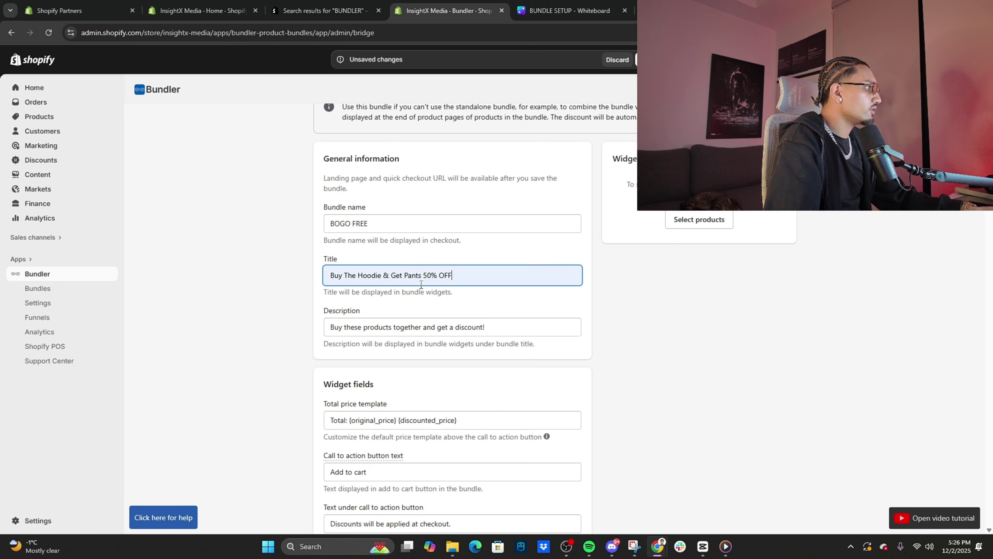
left_click_drag(422, 275, 569, 279)
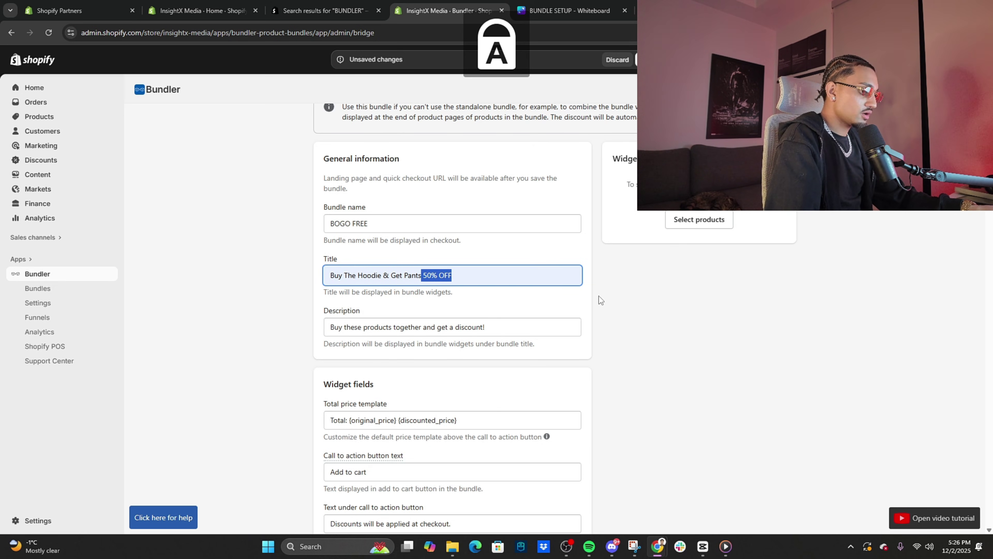
type("FREE")
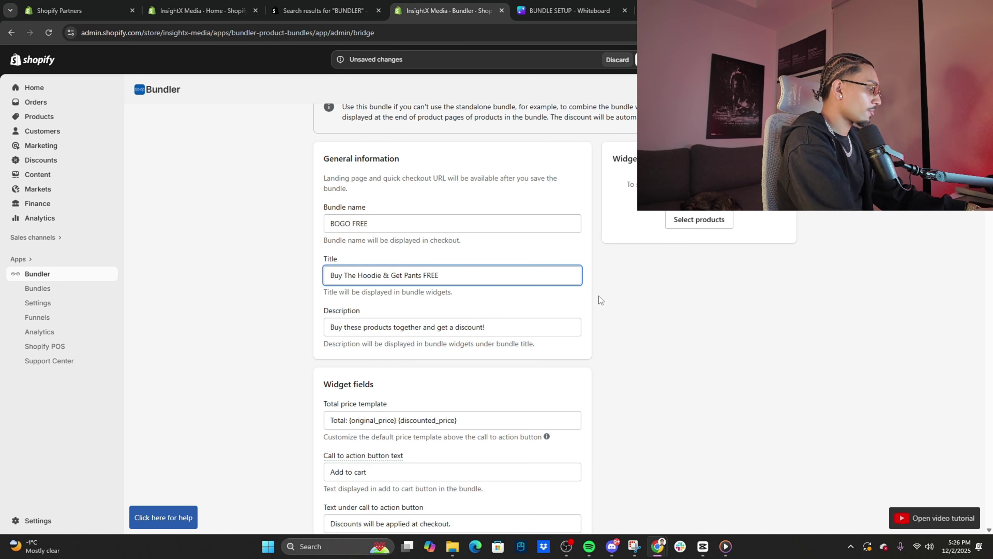
Replace the description with the 'Ends In 48 Hours ... Buy Now Pay Later' text
left_click(364, 329)
key("ctrl+a")
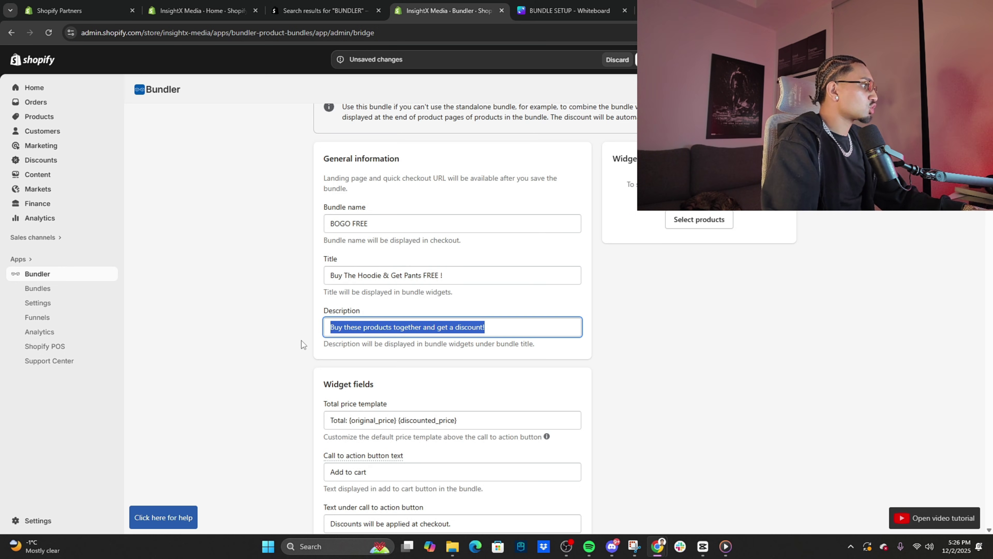
key("BackSpace")
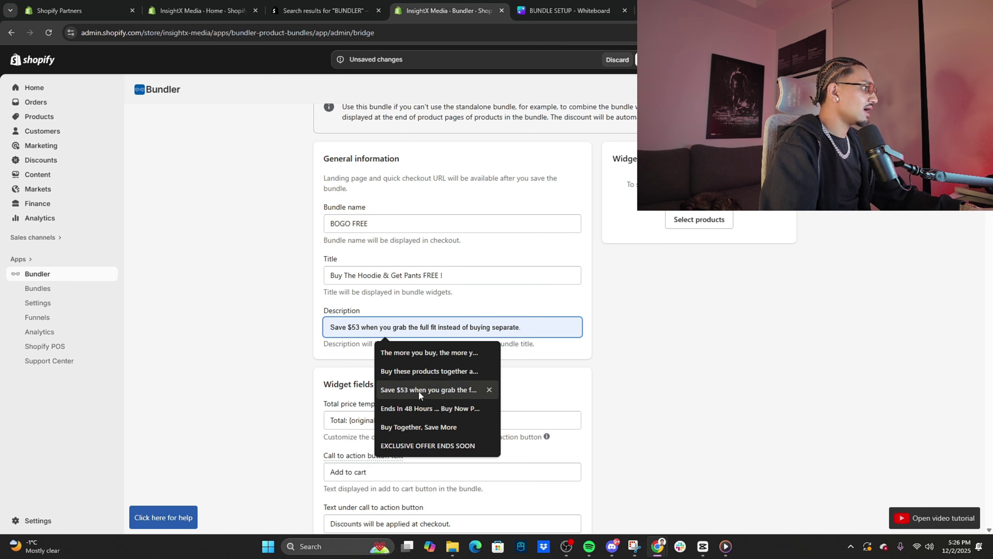
left_click(426, 411)
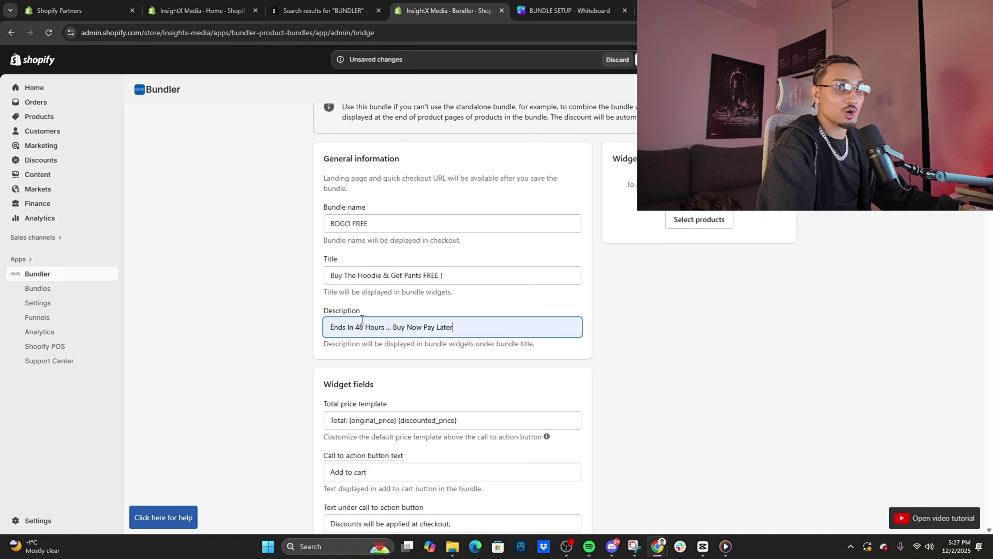
Change the call-to-action button text from Add to cart to 'Claim Offer'
scroll(400, 377, "down", 3)
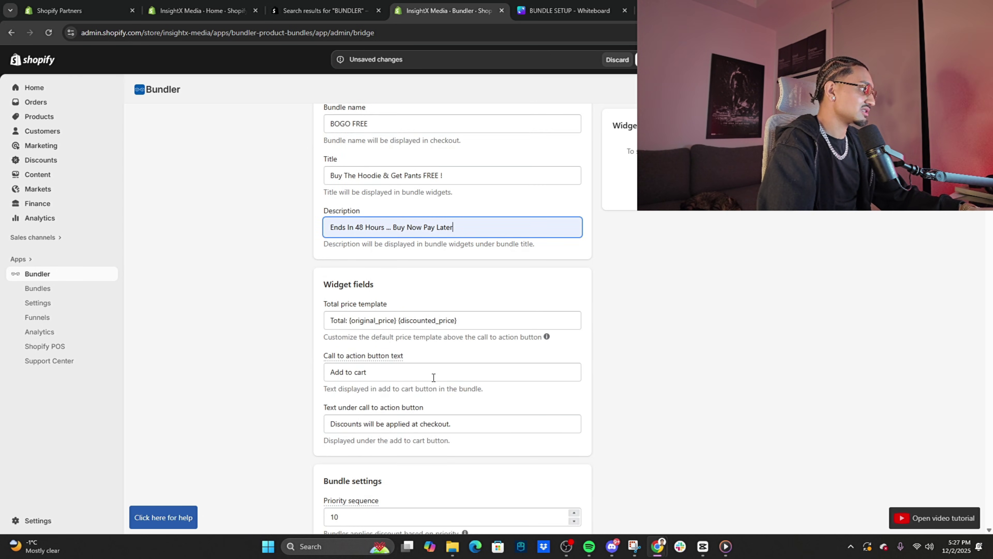
left_click(389, 368)
key("ctrl+a")
key("BackSpace")
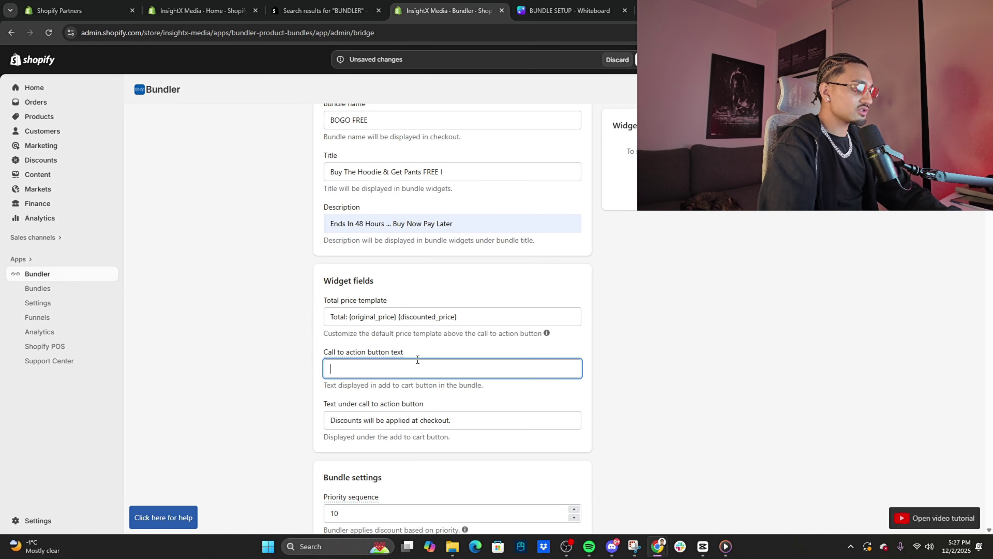
left_click(411, 394)
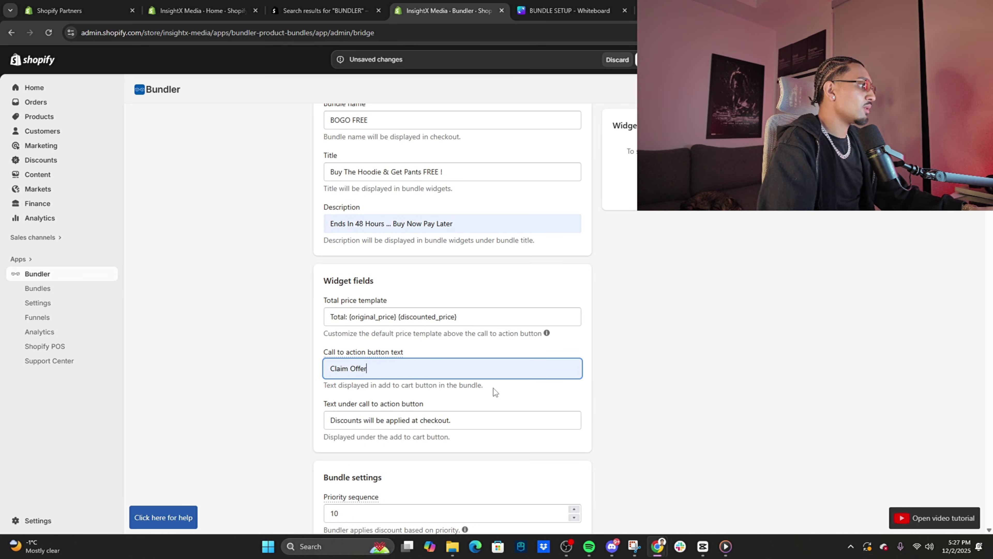
Reset the note under the button to 'Discounts will be applied at checkout.'
scroll(495, 388, "down", 3)
left_click_drag(479, 317, 280, 336)
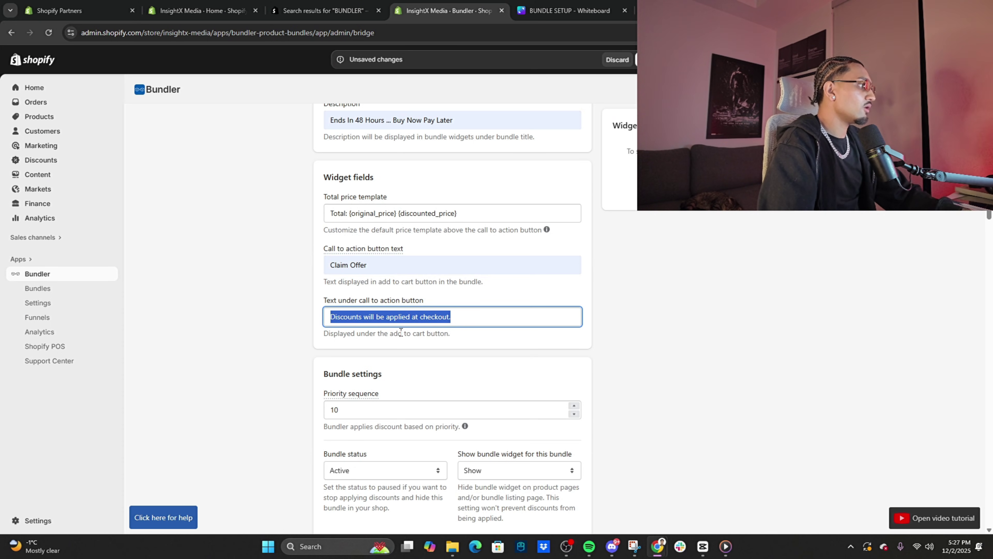
key("BackSpace")
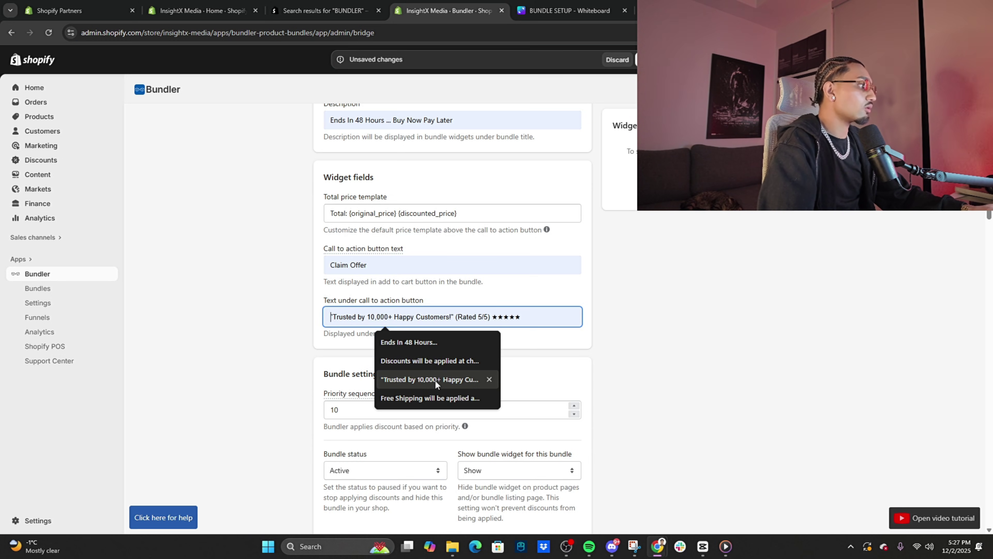
left_click(432, 360)
scroll(491, 358, "down", 4)
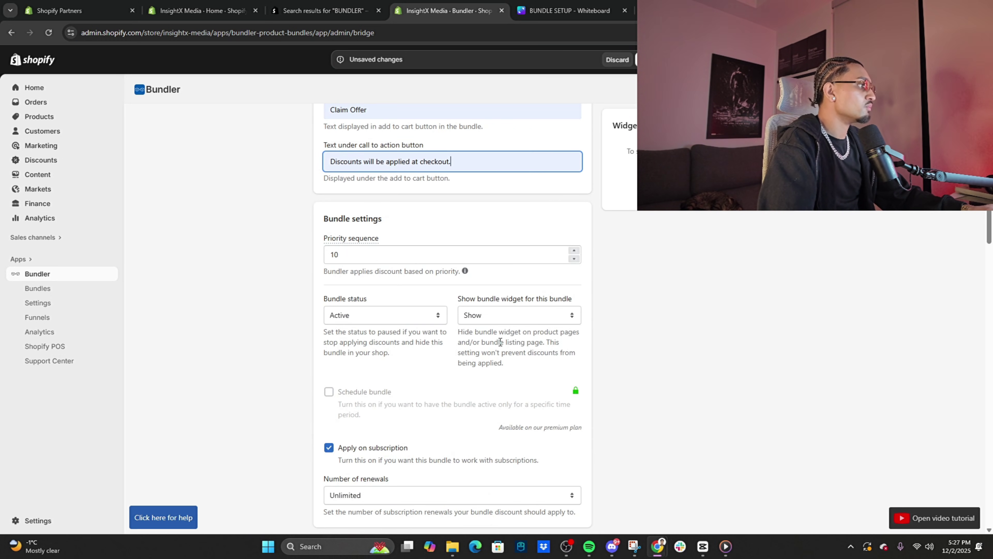
scroll(472, 340, "down", 4)
Turn off Apply on subscription and switch discounts to 'Set discounts on products'
left_click(329, 291)
scroll(466, 305, "down", 1)
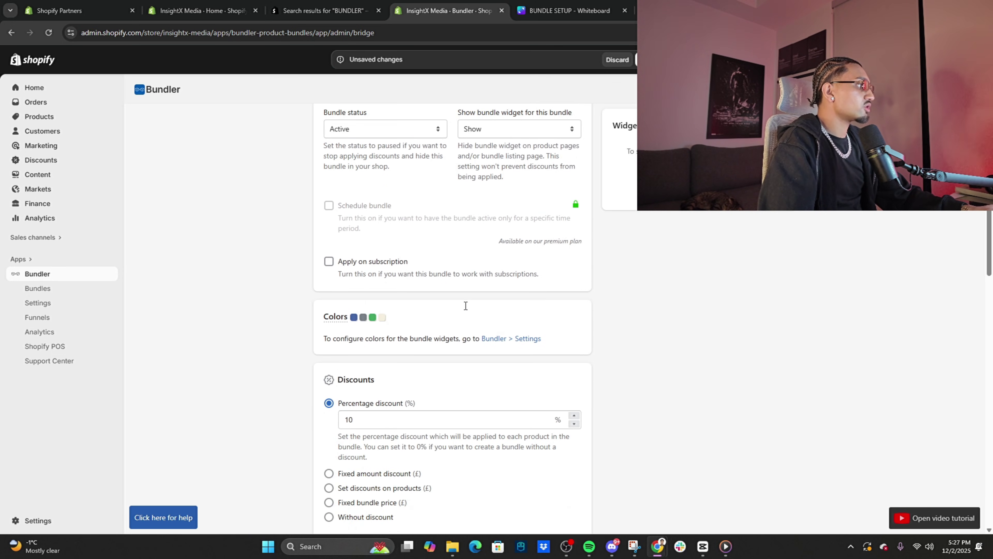
scroll(465, 306, "down", 5)
left_click(367, 247)
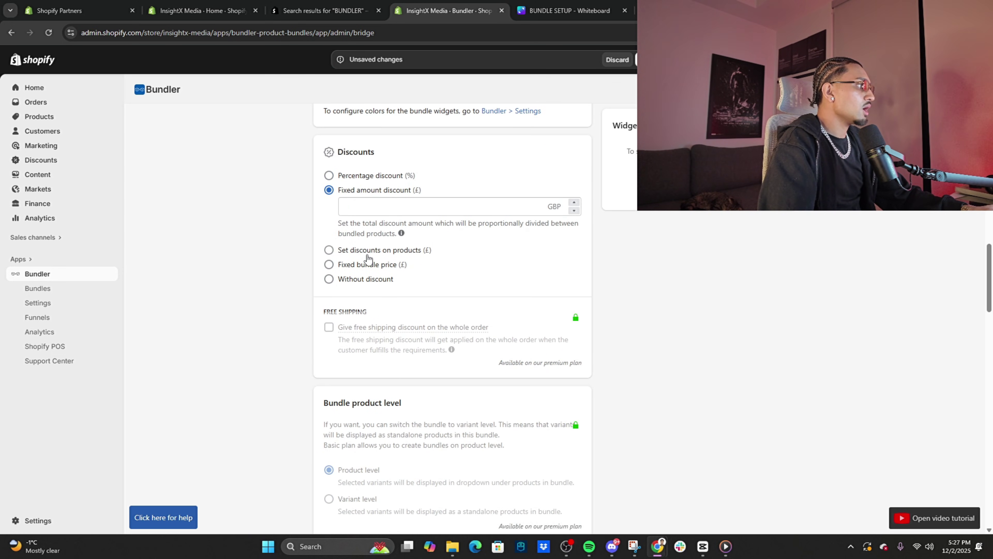
left_click(370, 251)
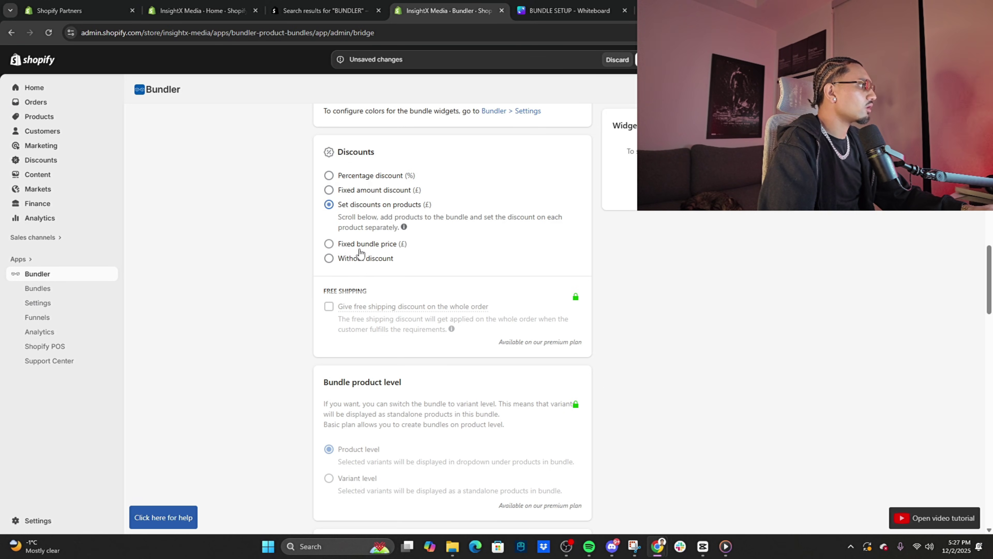
Add SWEATPANTS and HOODIE to the bundle's products
scroll(486, 311, "down", 7)
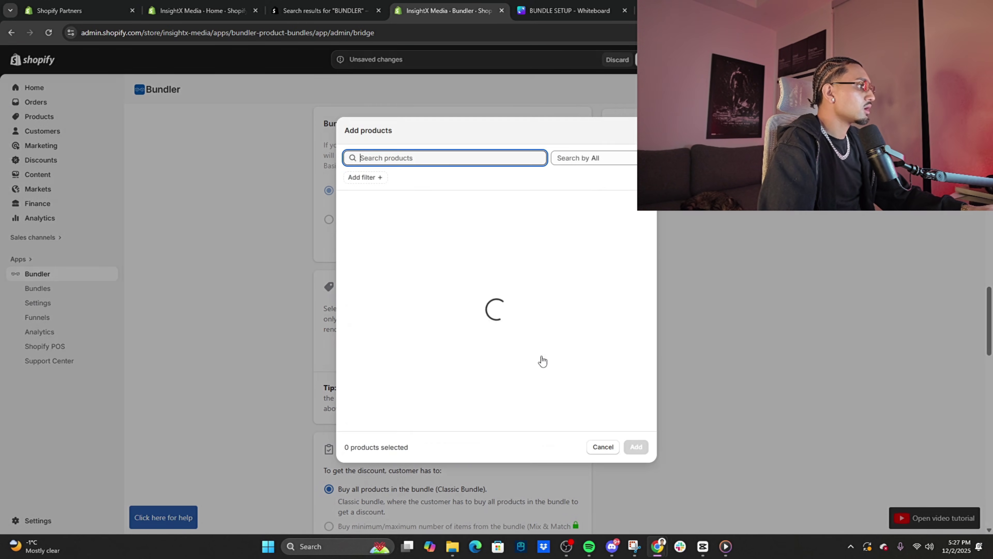
left_click(543, 354)
left_click(436, 239)
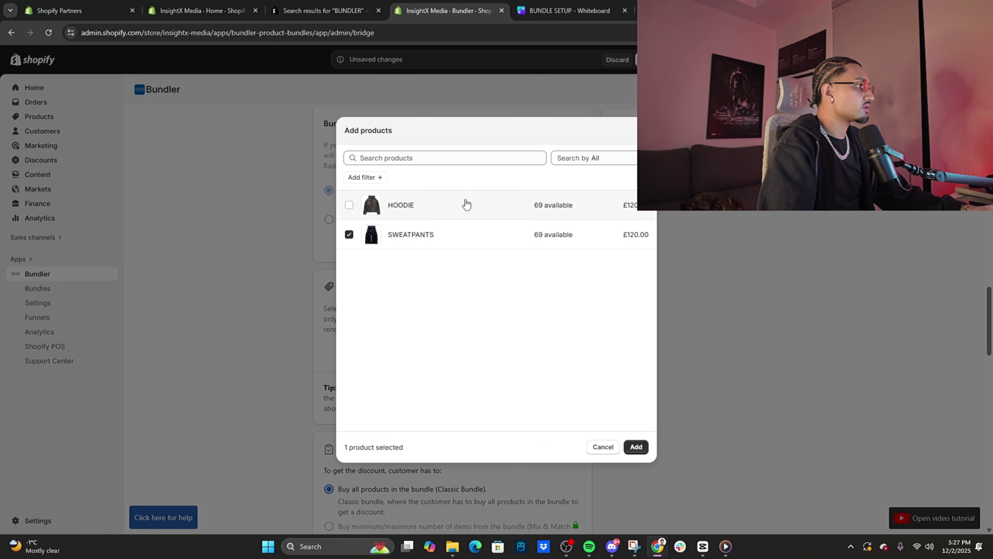
left_click(446, 205)
left_click(636, 447)
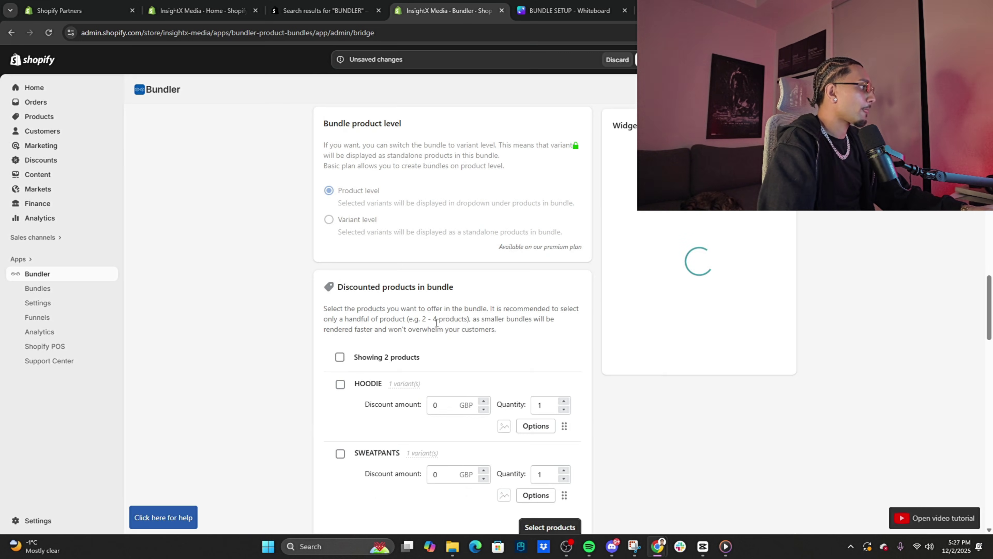
Enter a SWEATPANTS discount amount, bringing its preview price to £1.00
scroll(484, 339, "down", 3)
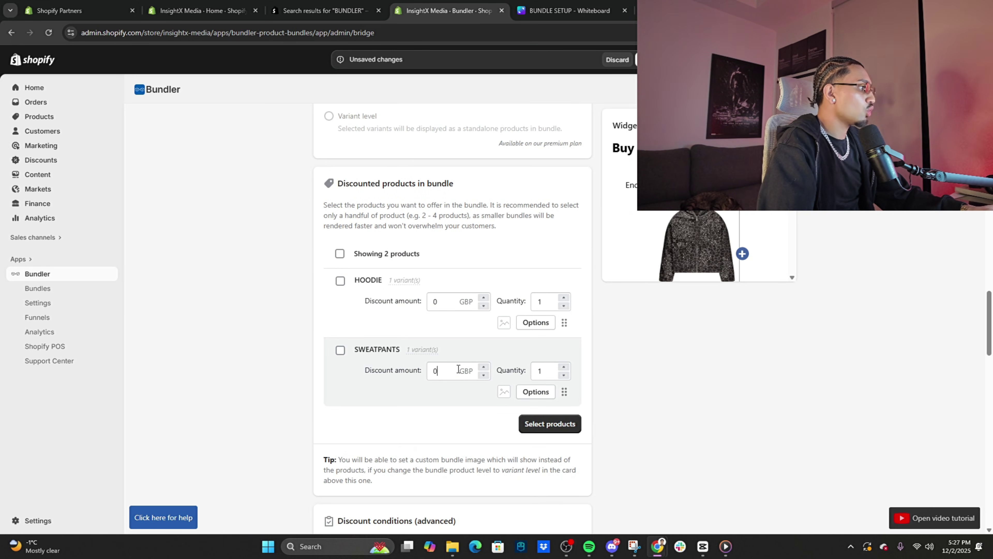
type("120")
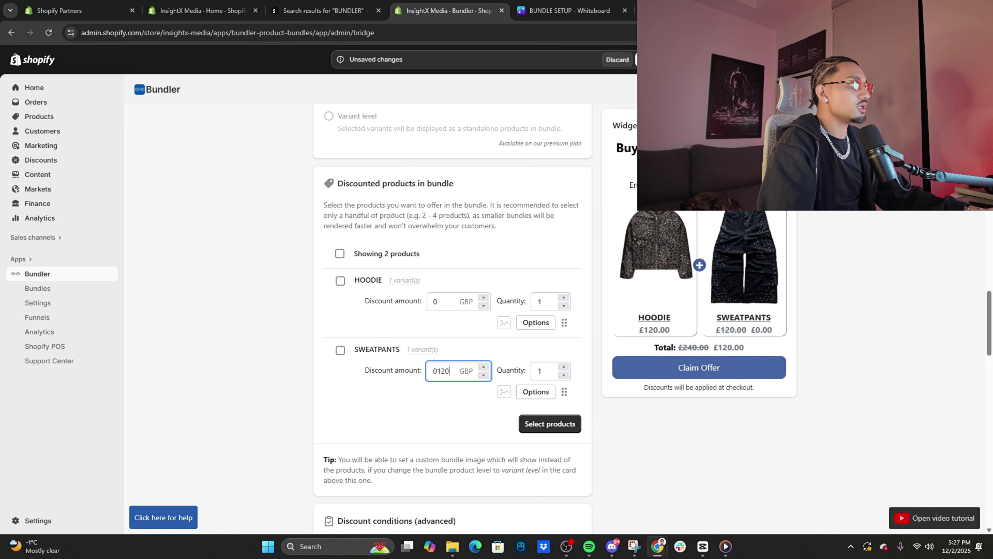
scroll(656, 390, "down", 1)
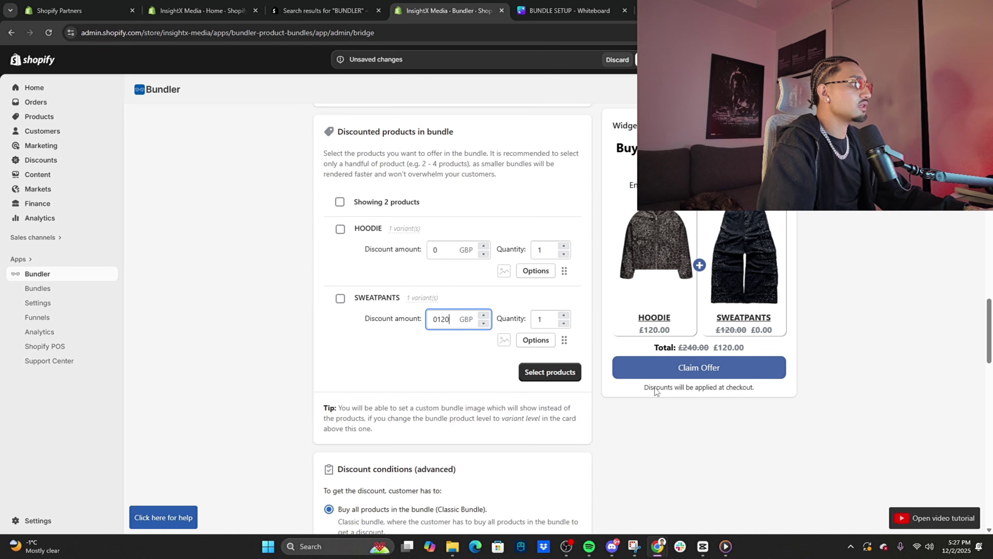
key("Down")
scroll(495, 317, "down", 3)
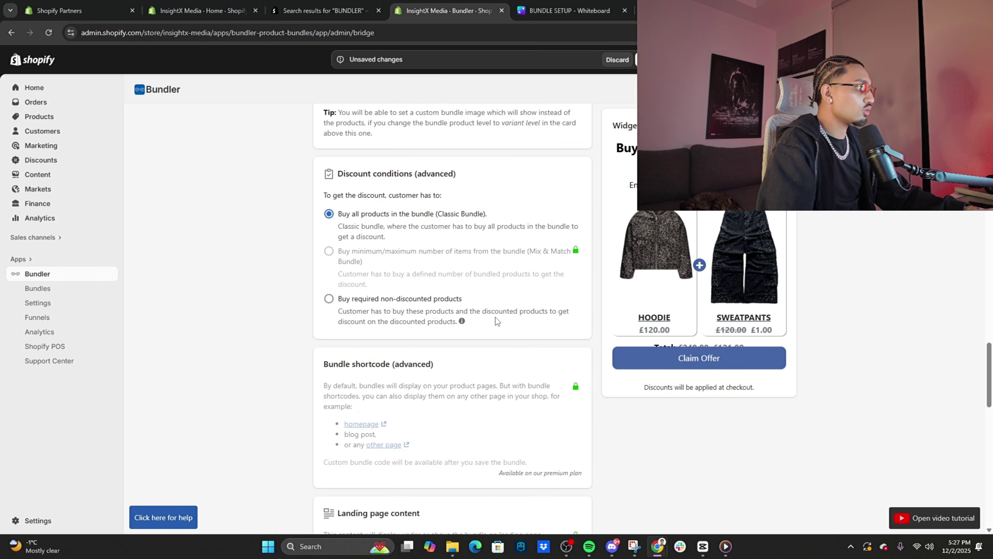
scroll(525, 328, "up", 5)
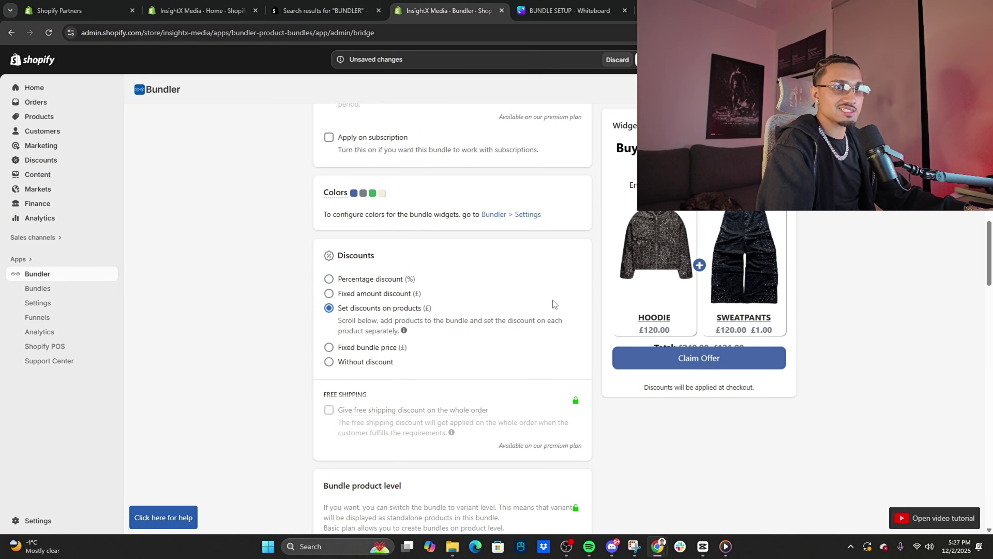
Set the SWEATPANTS discount to 120 GBP, making them £0.00 and the total £120.00
scroll(552, 297, "up", 2)
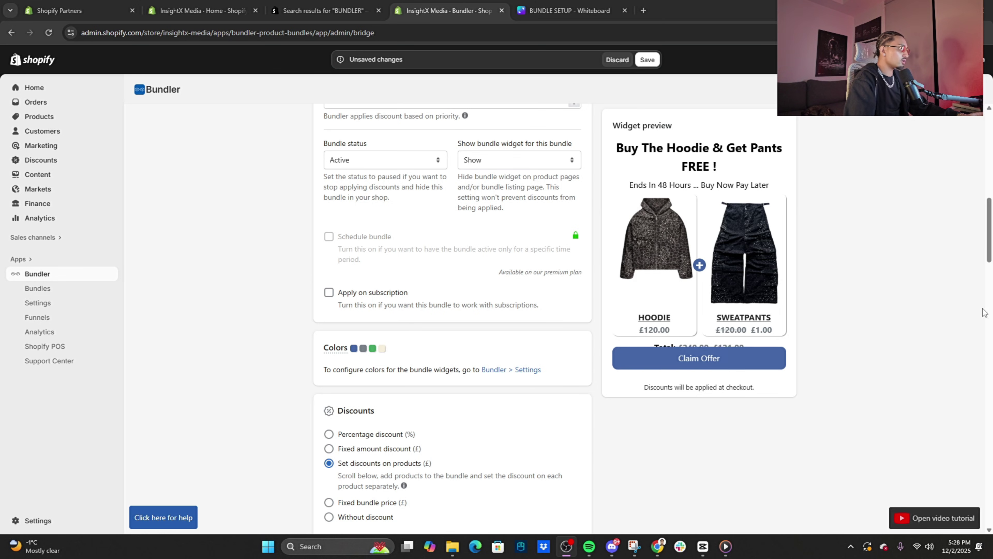
scroll(374, 365, "down", 6)
scroll(494, 262, "up", 5)
scroll(467, 267, "up", 8)
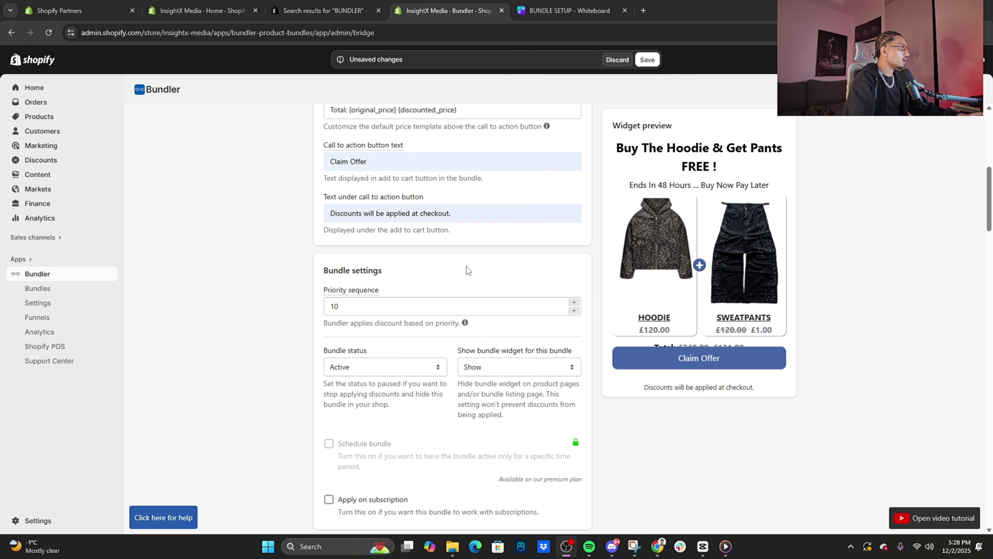
scroll(473, 264, "down", 14)
scroll(485, 263, "down", 7)
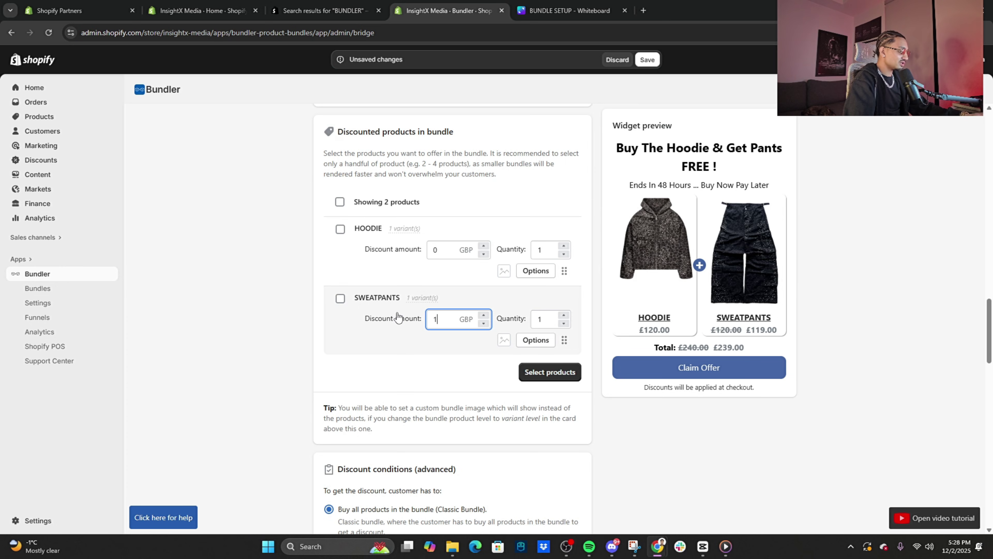
type("20")
left_click(886, 315)
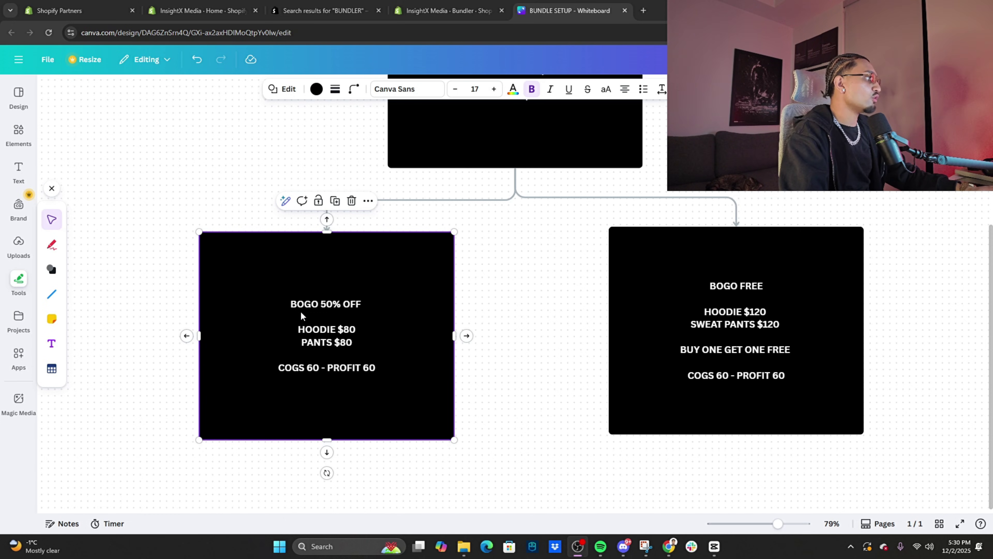
Abandon the unsaved bundle and go to the Products list
left_click(460, 12)
left_click(39, 120)
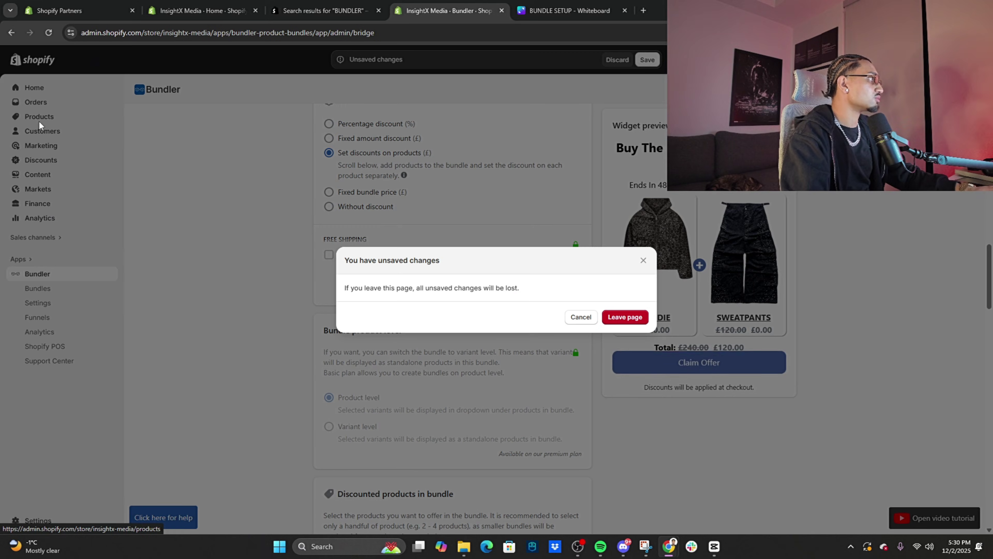
left_click(581, 317)
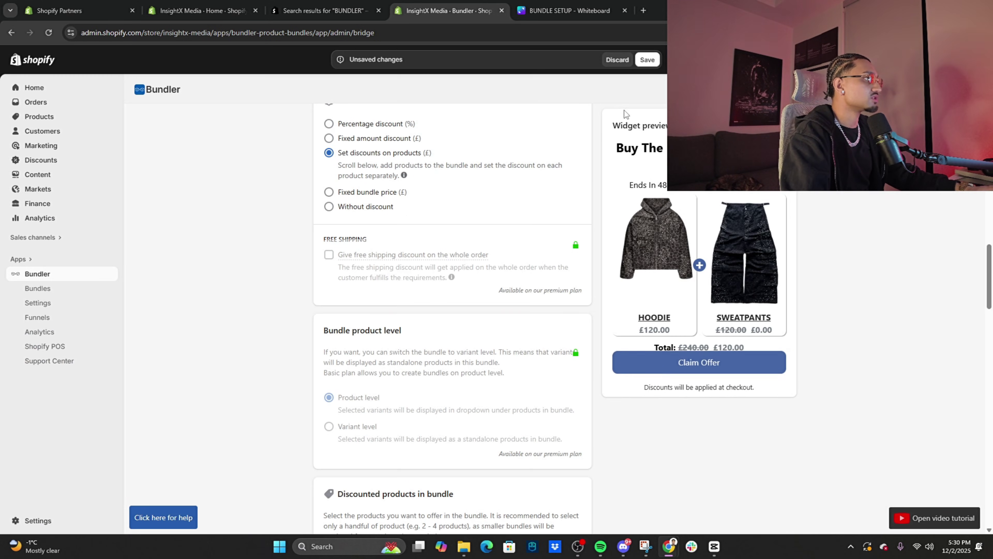
left_click(43, 117)
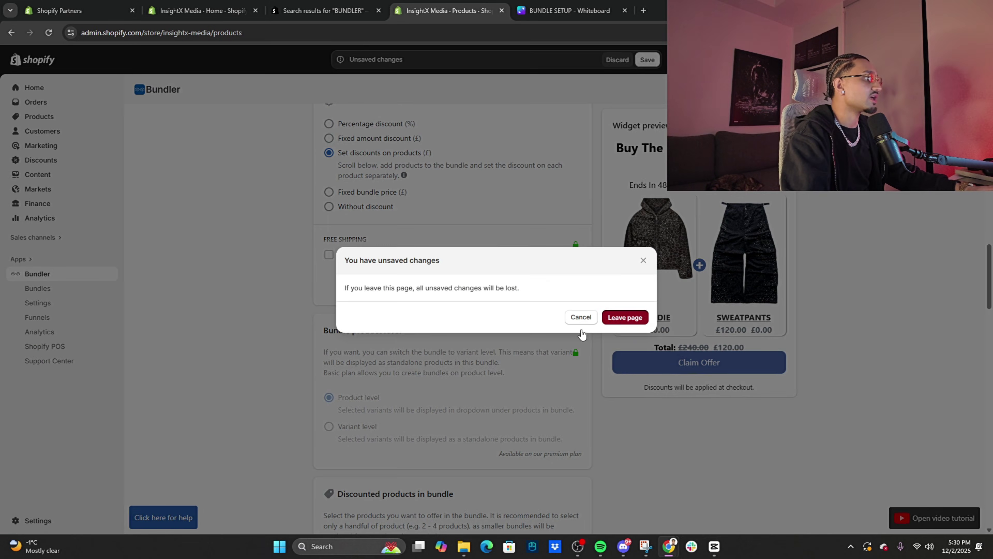
left_click(625, 318)
Bulk-edit HOODIE and SWEATPANTS base prices to 80.00, save, and reopen Bundler
left_click(143, 135)
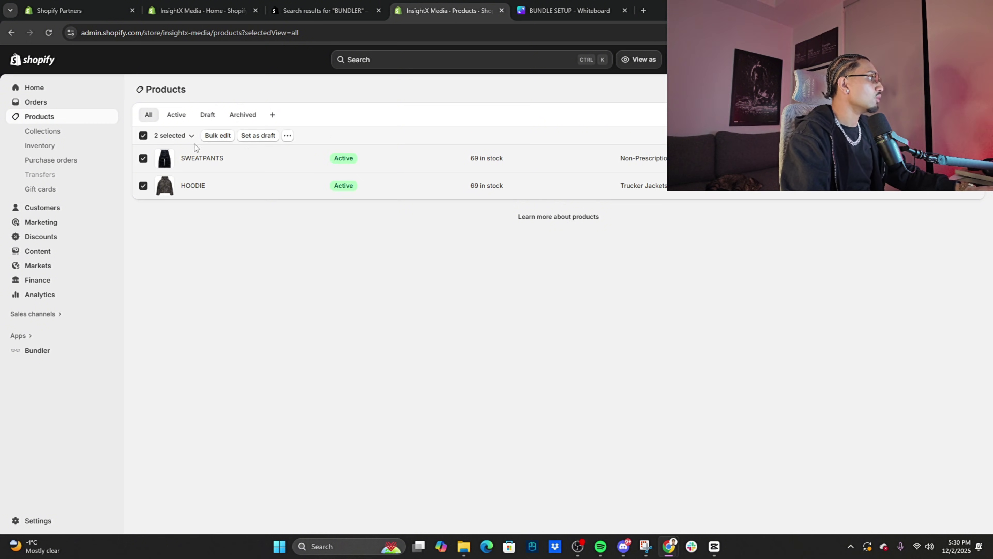
left_click(216, 136)
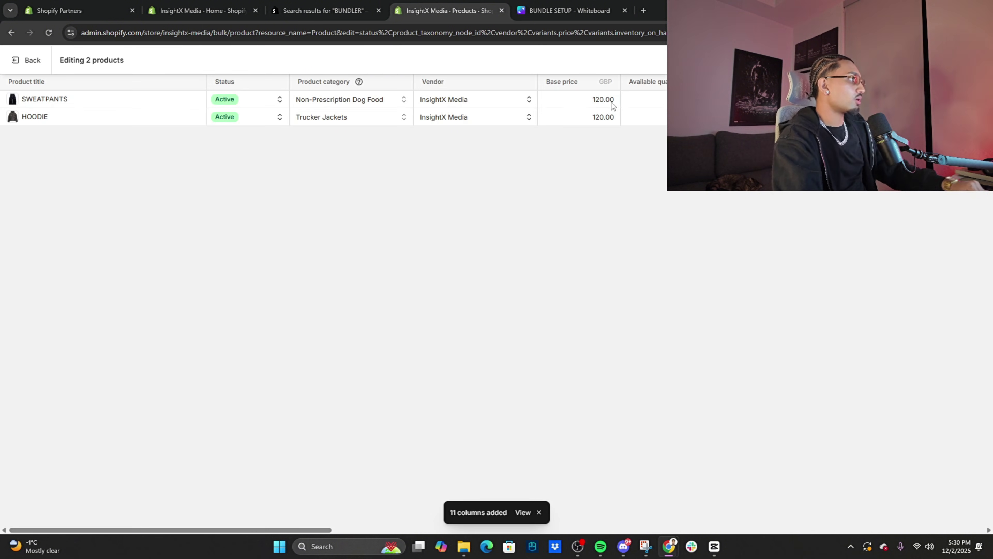
left_click_drag(611, 102, 611, 162)
type("80")
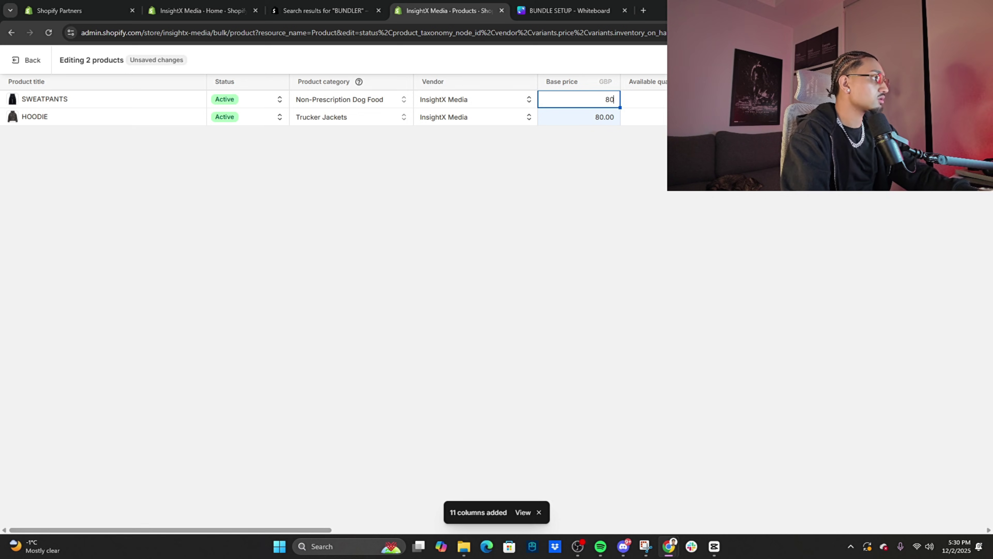
key("ctrl+s")
left_click(15, 60)
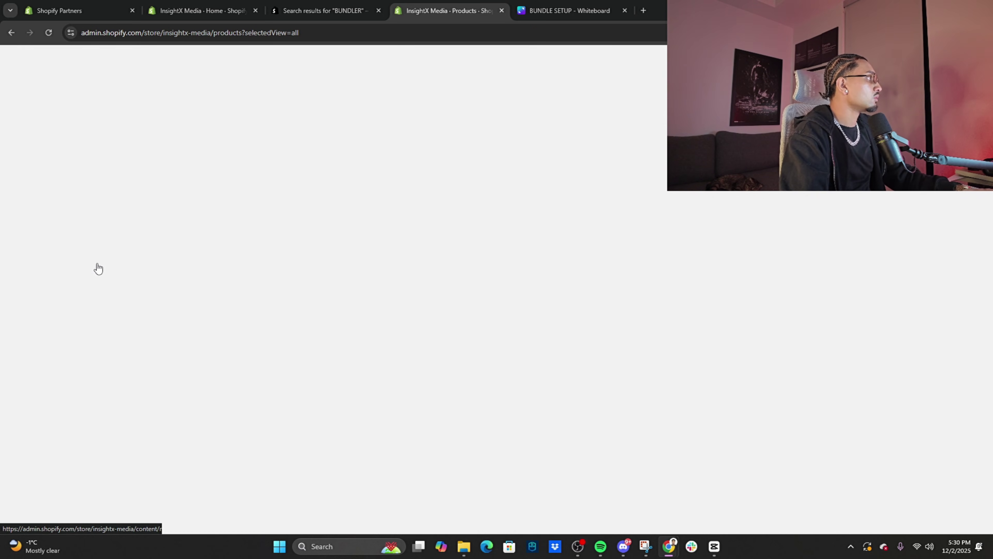
left_click(39, 350)
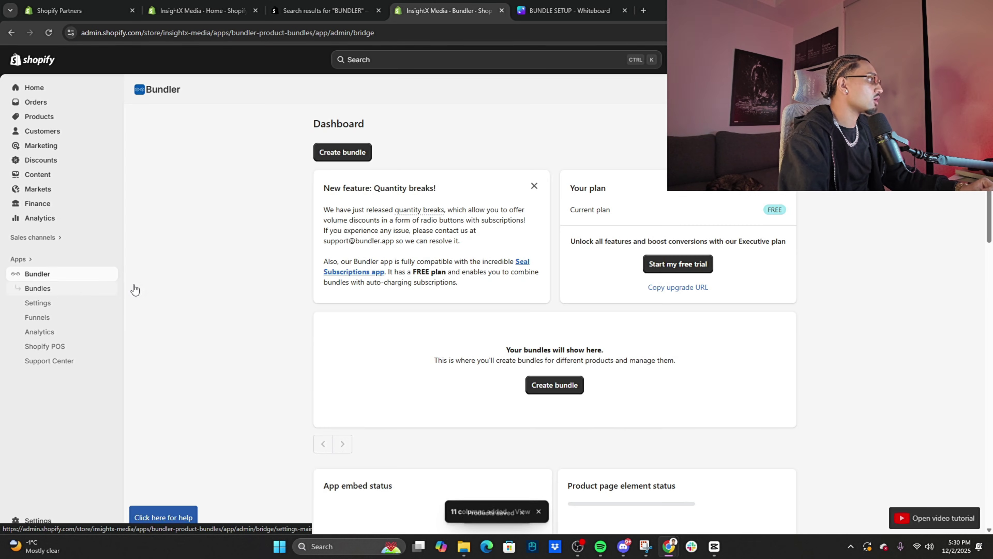
Create a new classic bundle named 'BOGO 50%'
scroll(465, 334, "down", 4)
left_click(560, 228)
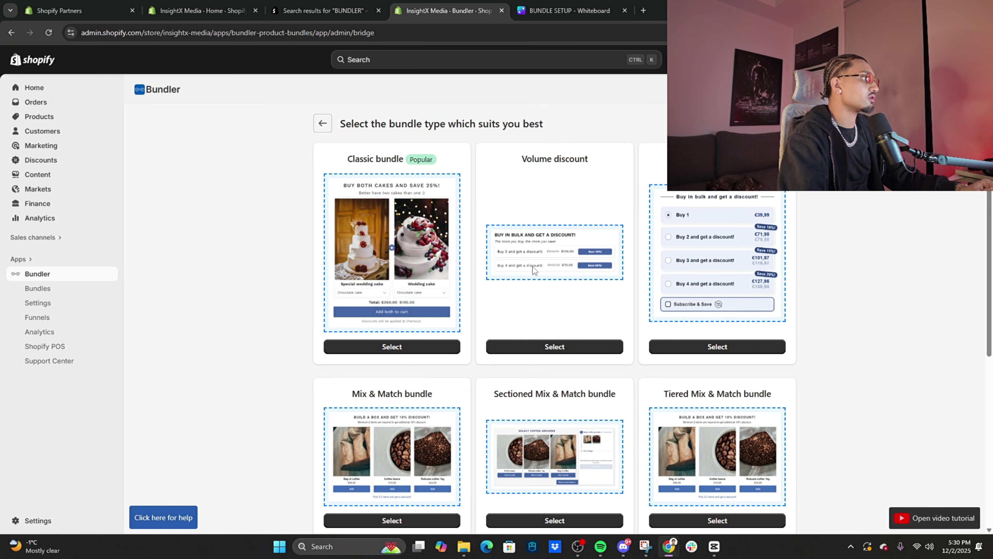
left_click(398, 350)
left_click(430, 277)
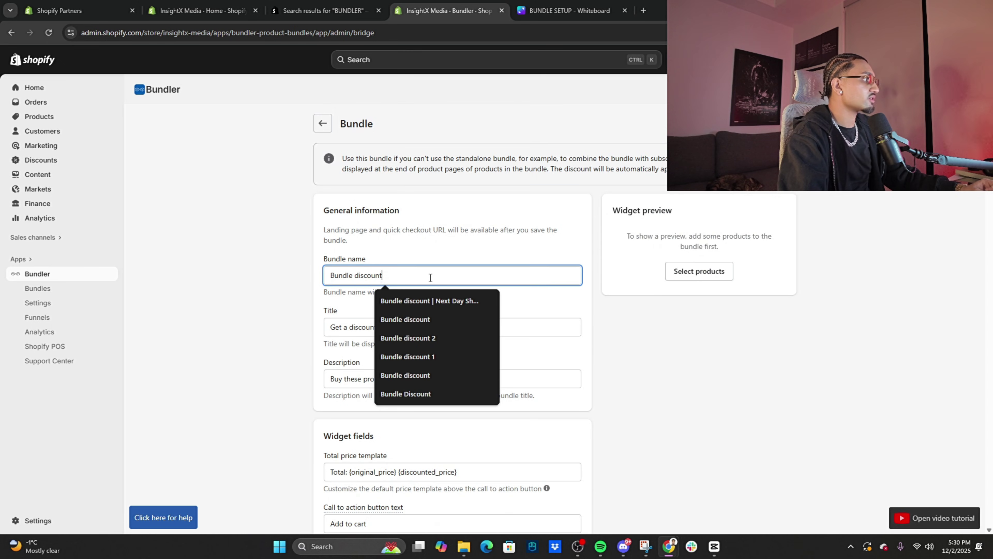
type("BOGO")
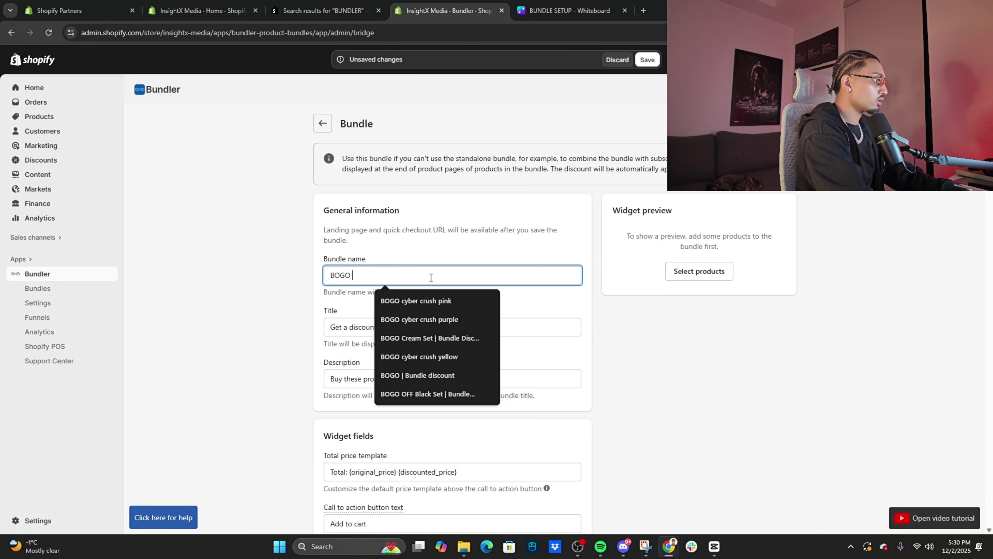
type(" 50%")
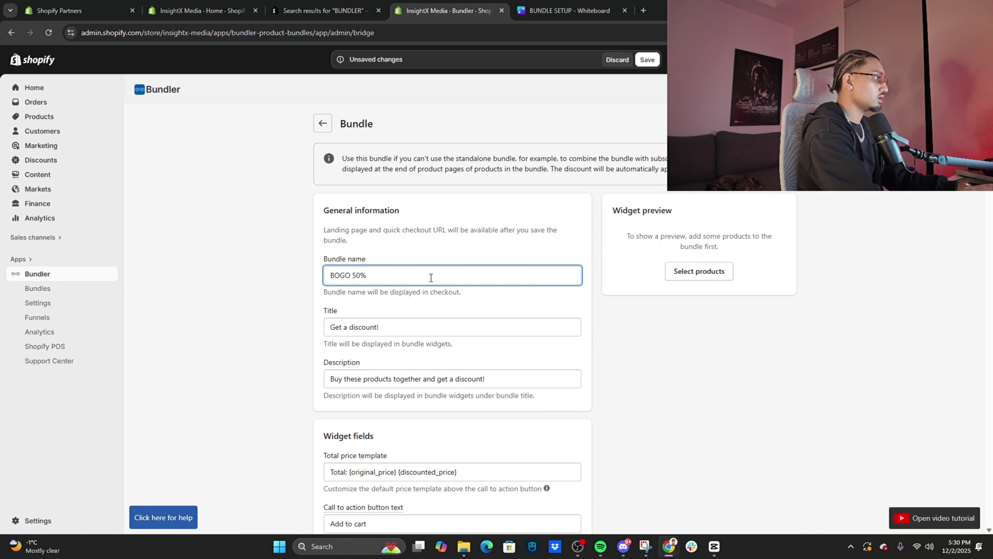
Title it 'Buy The Hoodie & Get Pants 50% OFF' and clear the old description
scroll(431, 277, "down", 1)
triple_click(448, 279)
key("BackSpace")
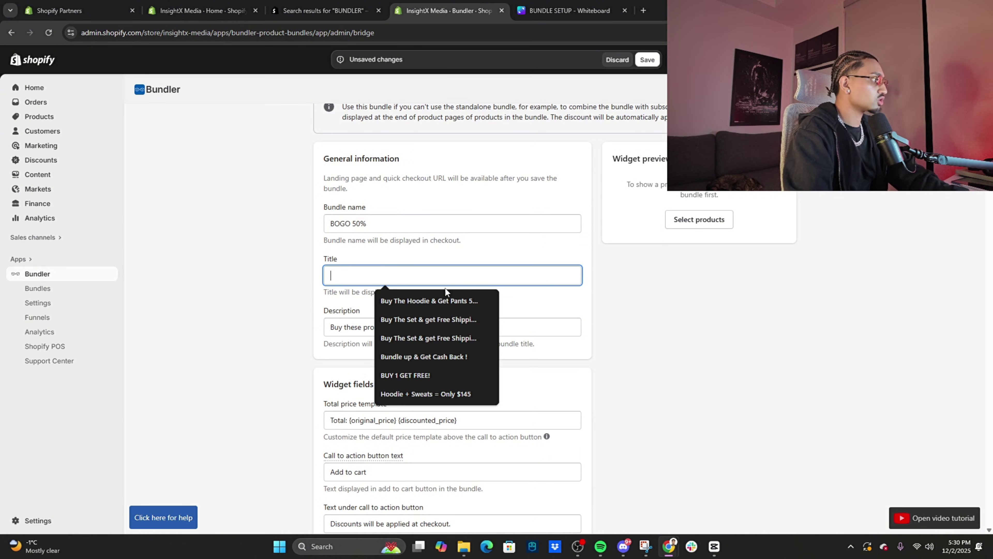
left_click(419, 300)
scroll(523, 283, "down", 1)
triple_click(524, 283)
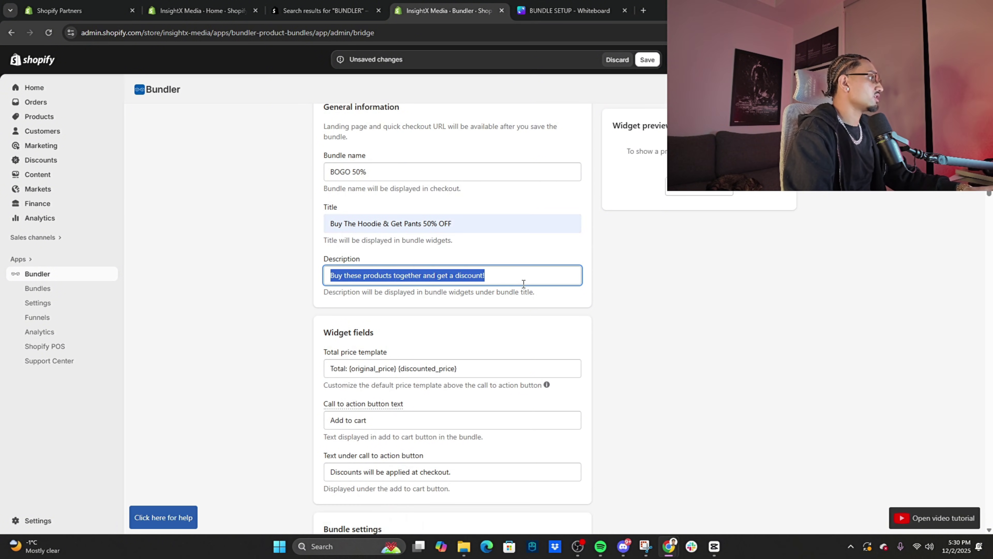
key("BackSpace")
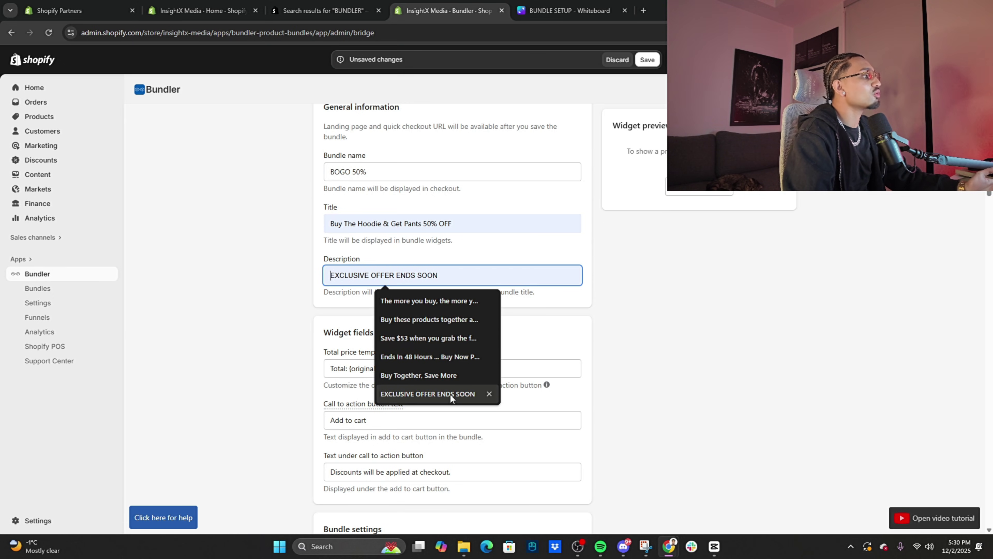
Change the call-to-action text to 'Claim Offer' and turn off Apply on subscription
left_click(433, 390)
scroll(418, 276, "down", 4)
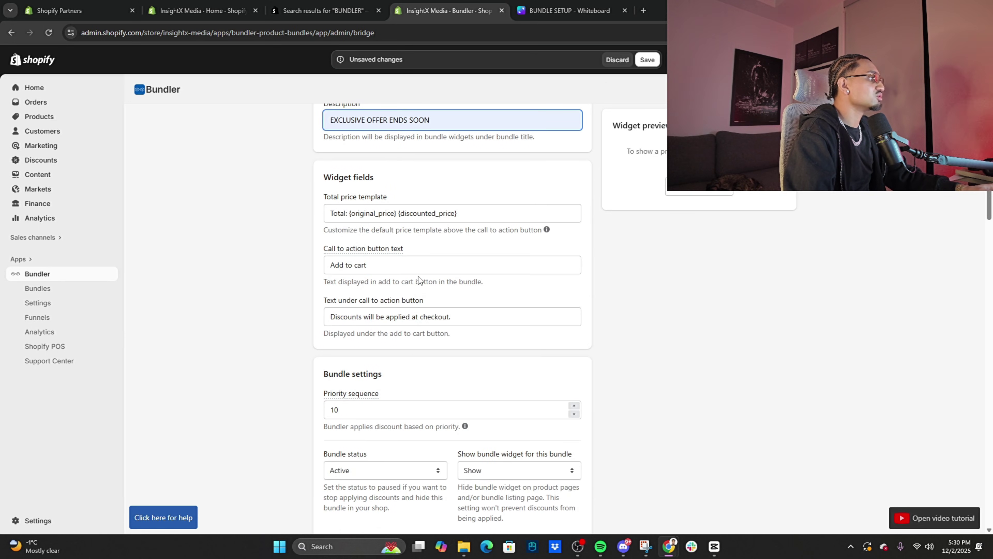
triple_click(410, 268)
left_click(411, 265)
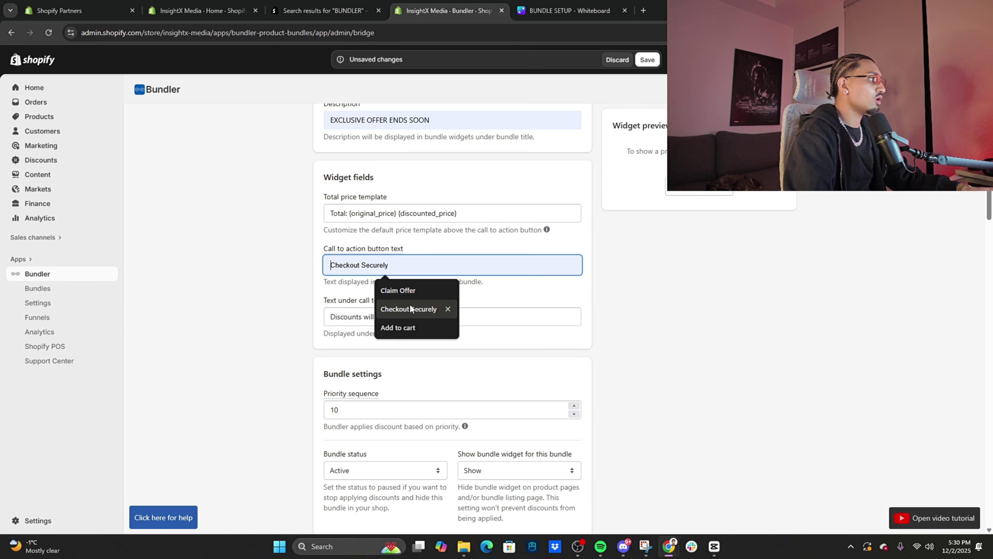
left_click(411, 296)
scroll(486, 267, "down", 10)
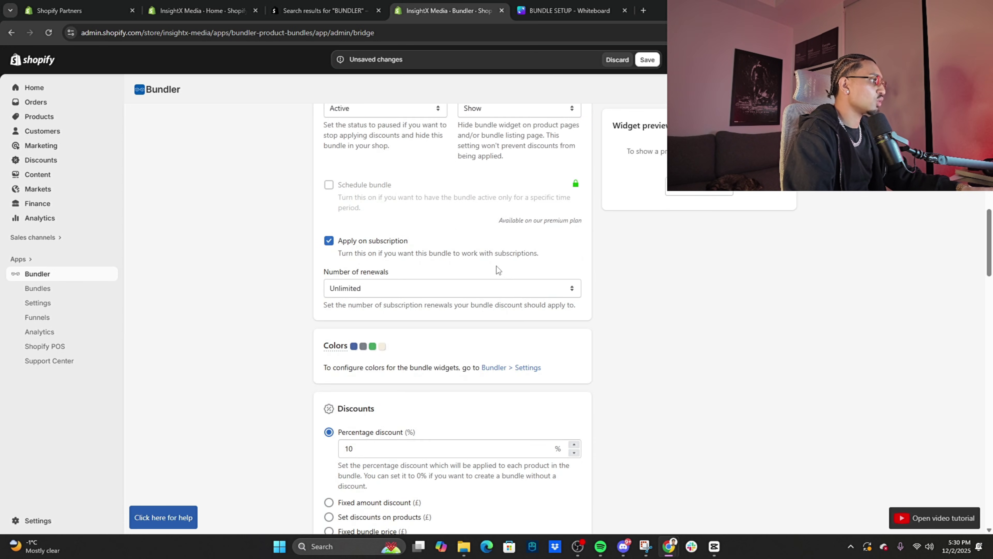
left_click(363, 198)
Switch to per-product discounts and add HOODIE and SWEATPANTS to the bundle
scroll(489, 277, "down", 4)
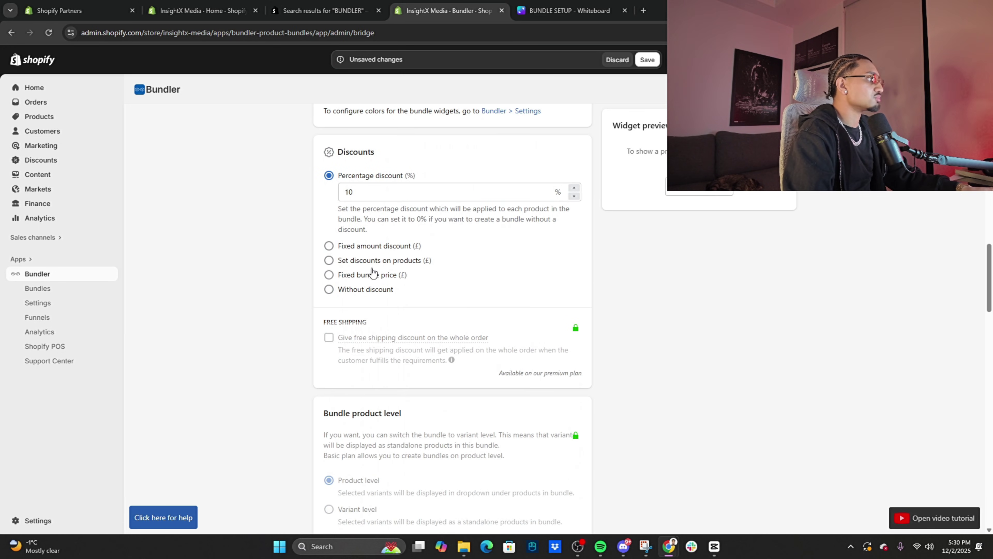
left_click(373, 262)
scroll(488, 242, "down", 10)
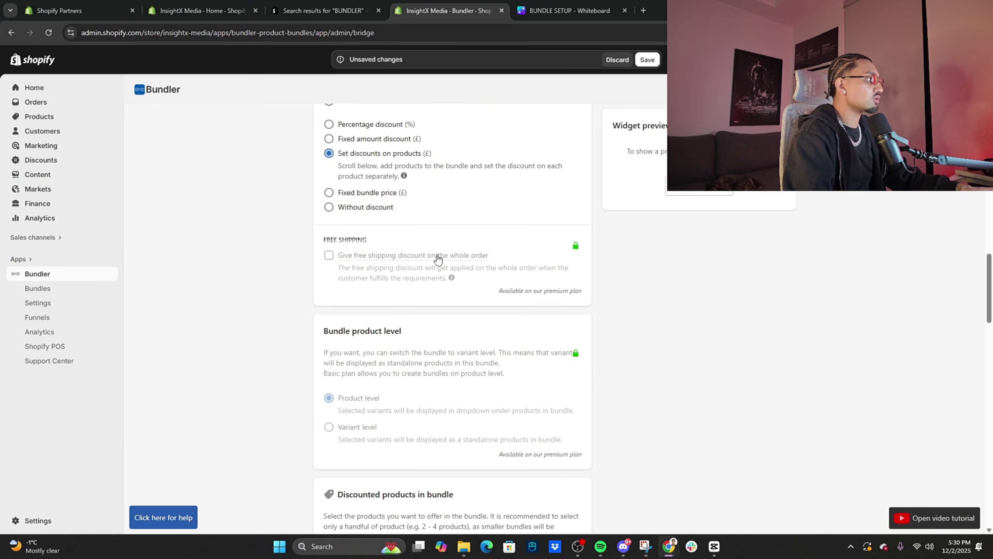
left_click(551, 196)
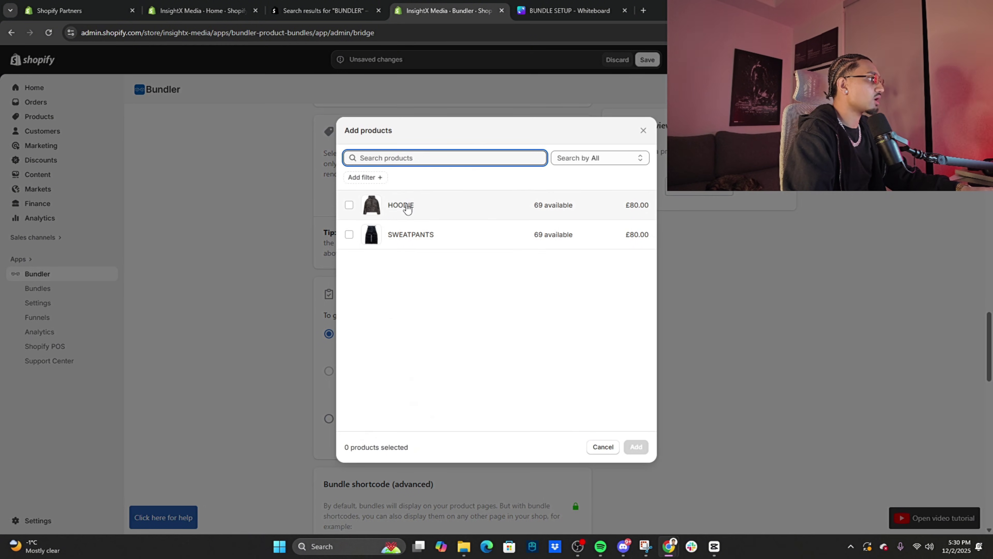
left_click(399, 205)
left_click(398, 234)
left_click(636, 446)
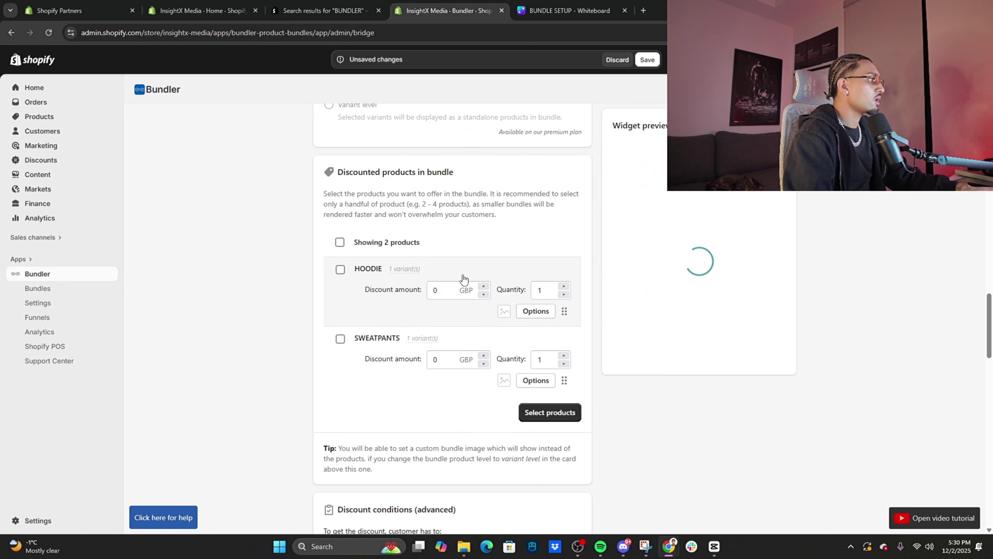
Give SWEATPANTS a 40 GBP discount, bringing the bundle total to £120.00
left_click(453, 324)
left_click_drag(454, 325, 423, 321)
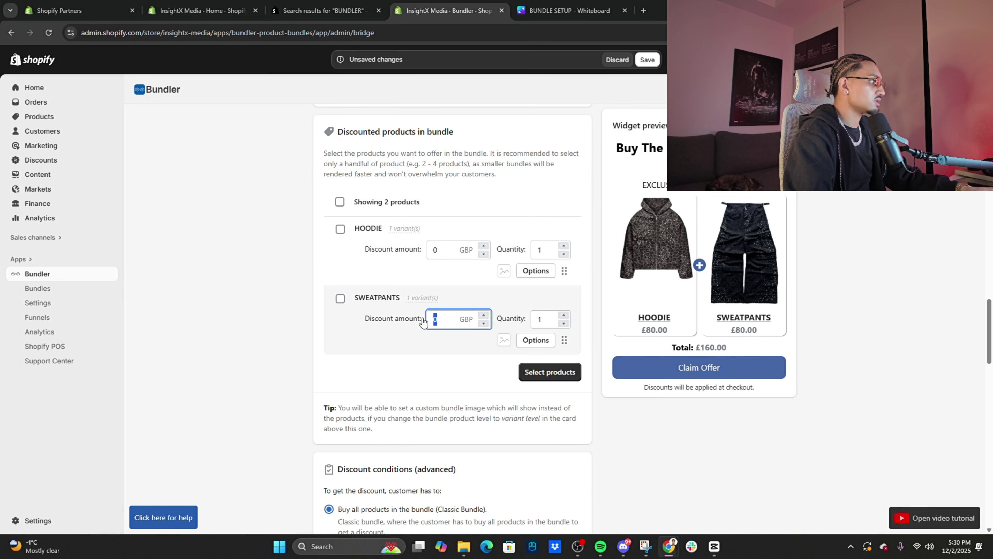
type("40")
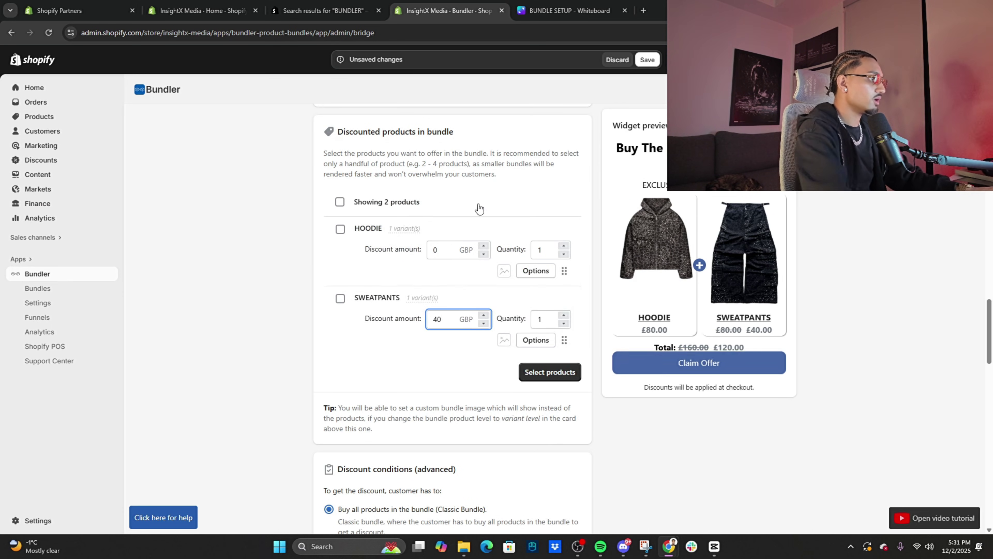
scroll(434, 298, "down", 1)
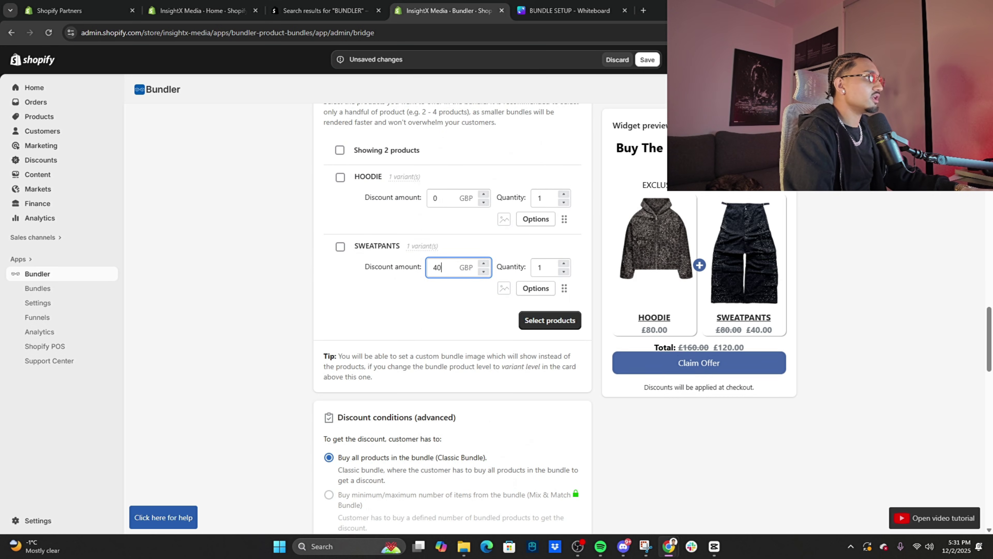